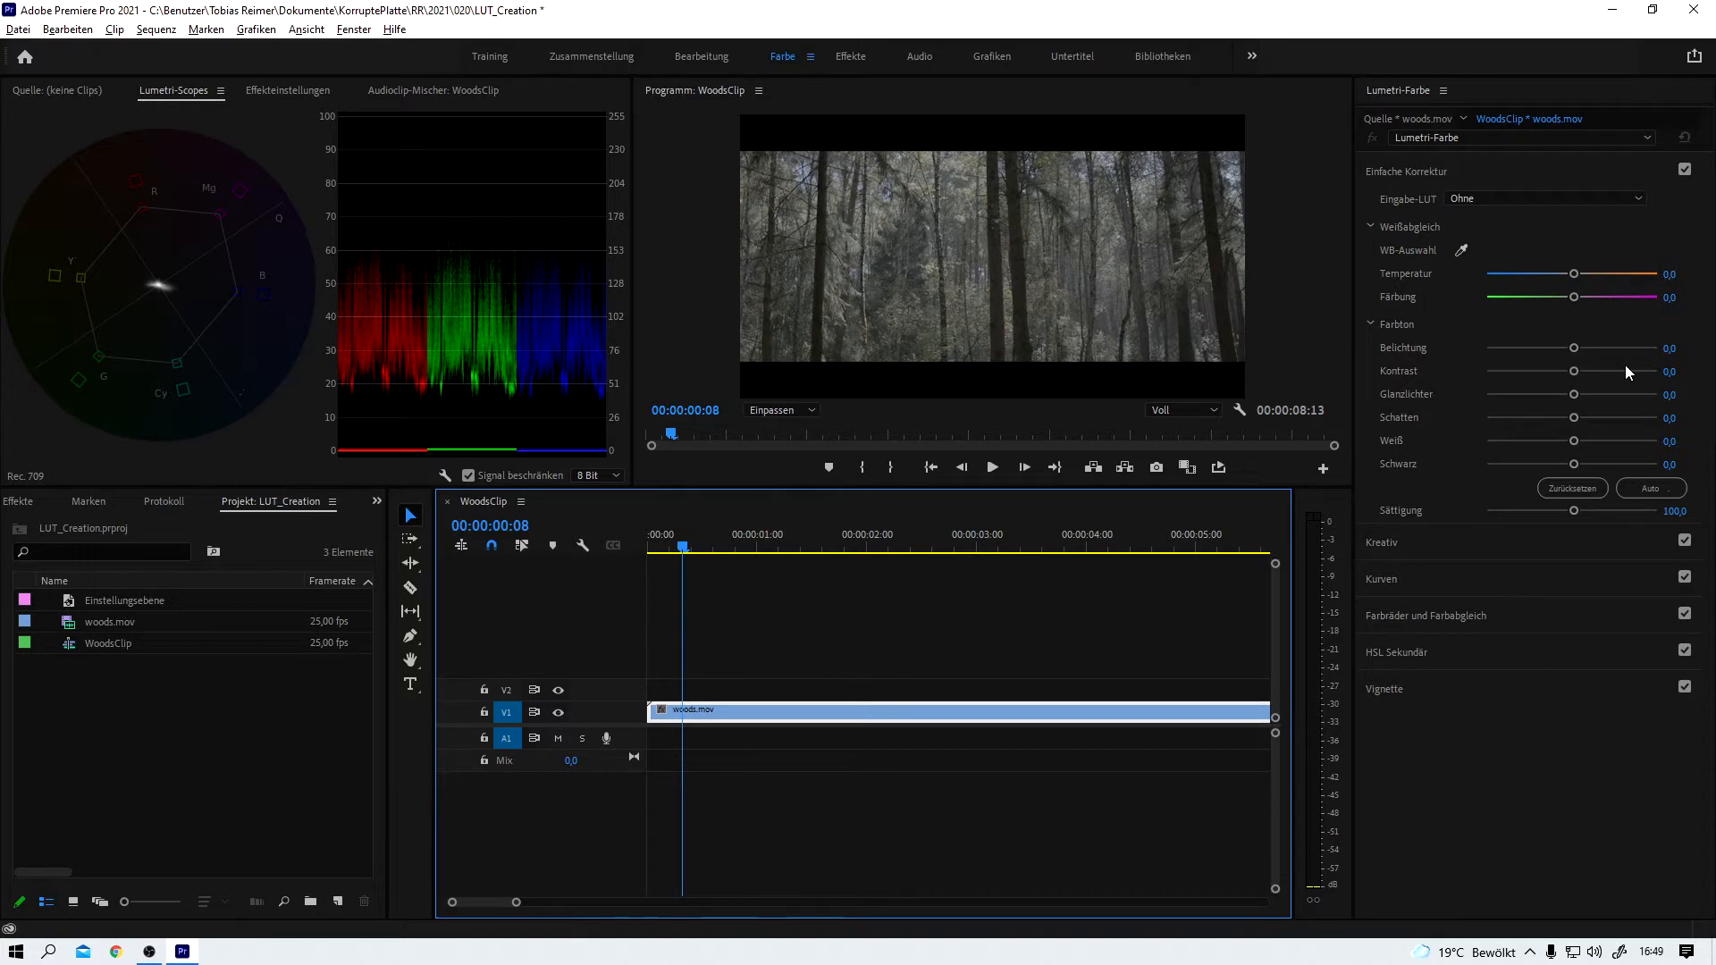
Step: Set the exposure of the woods.mov clip to 0,5 and its contrast to 130
left_click_drag(1577, 372, 1658, 371)
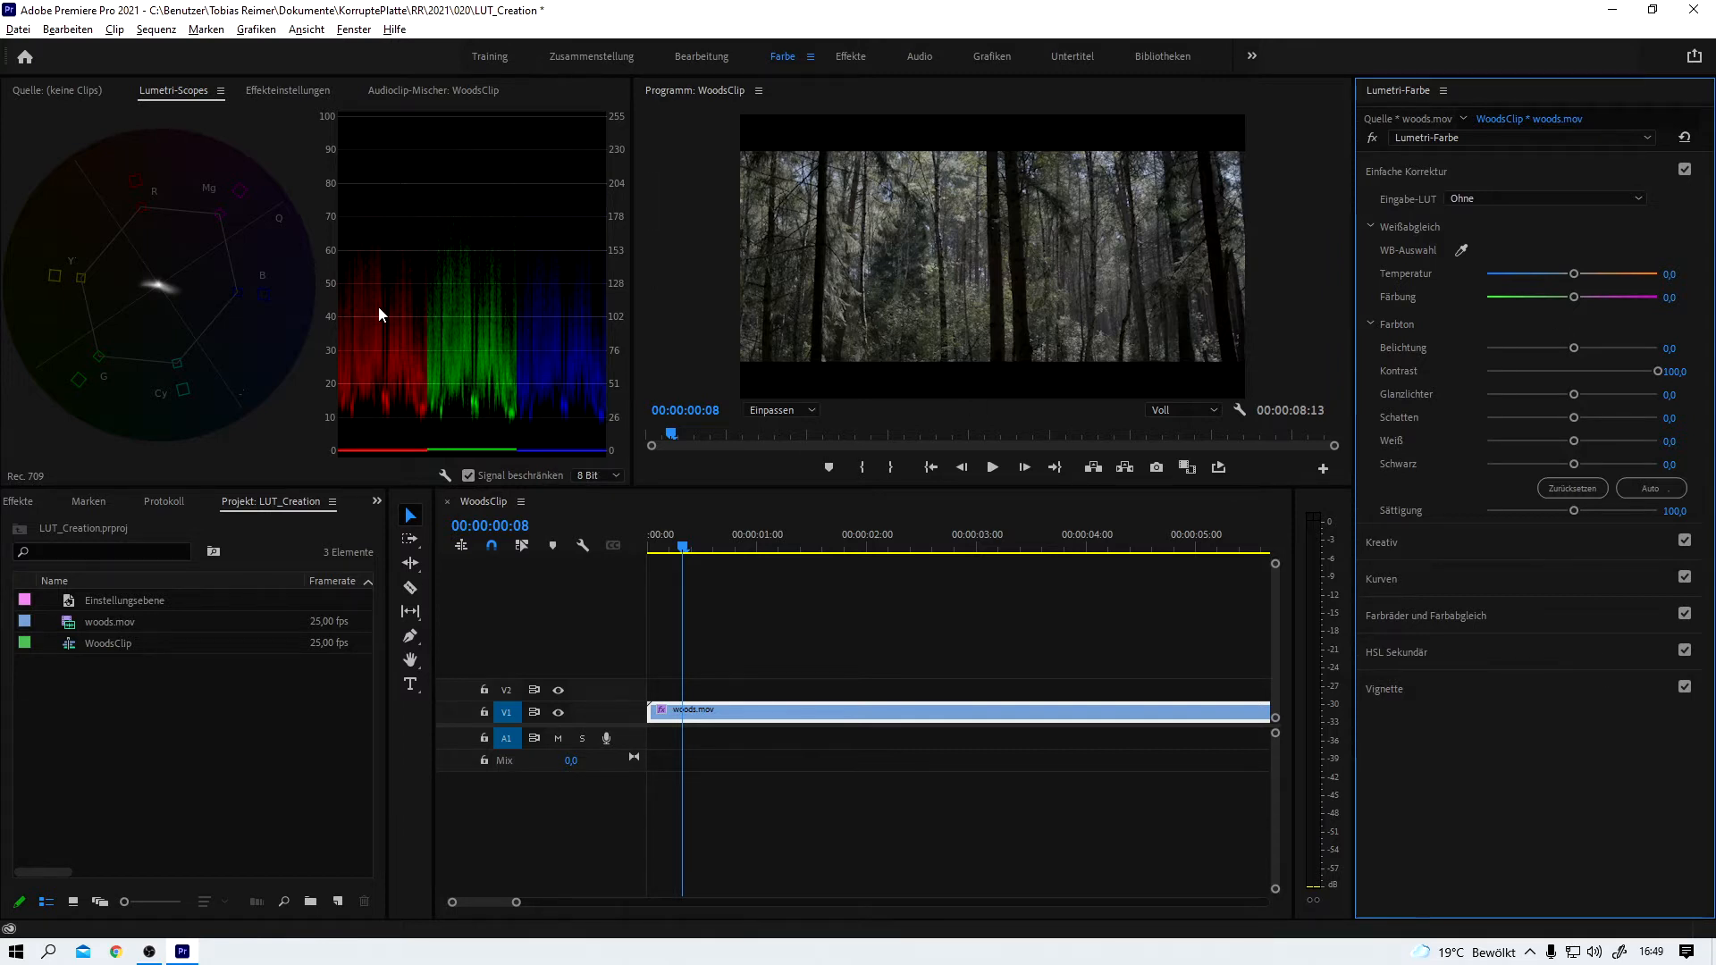
left_click(1668, 349)
type("1")
key("Return")
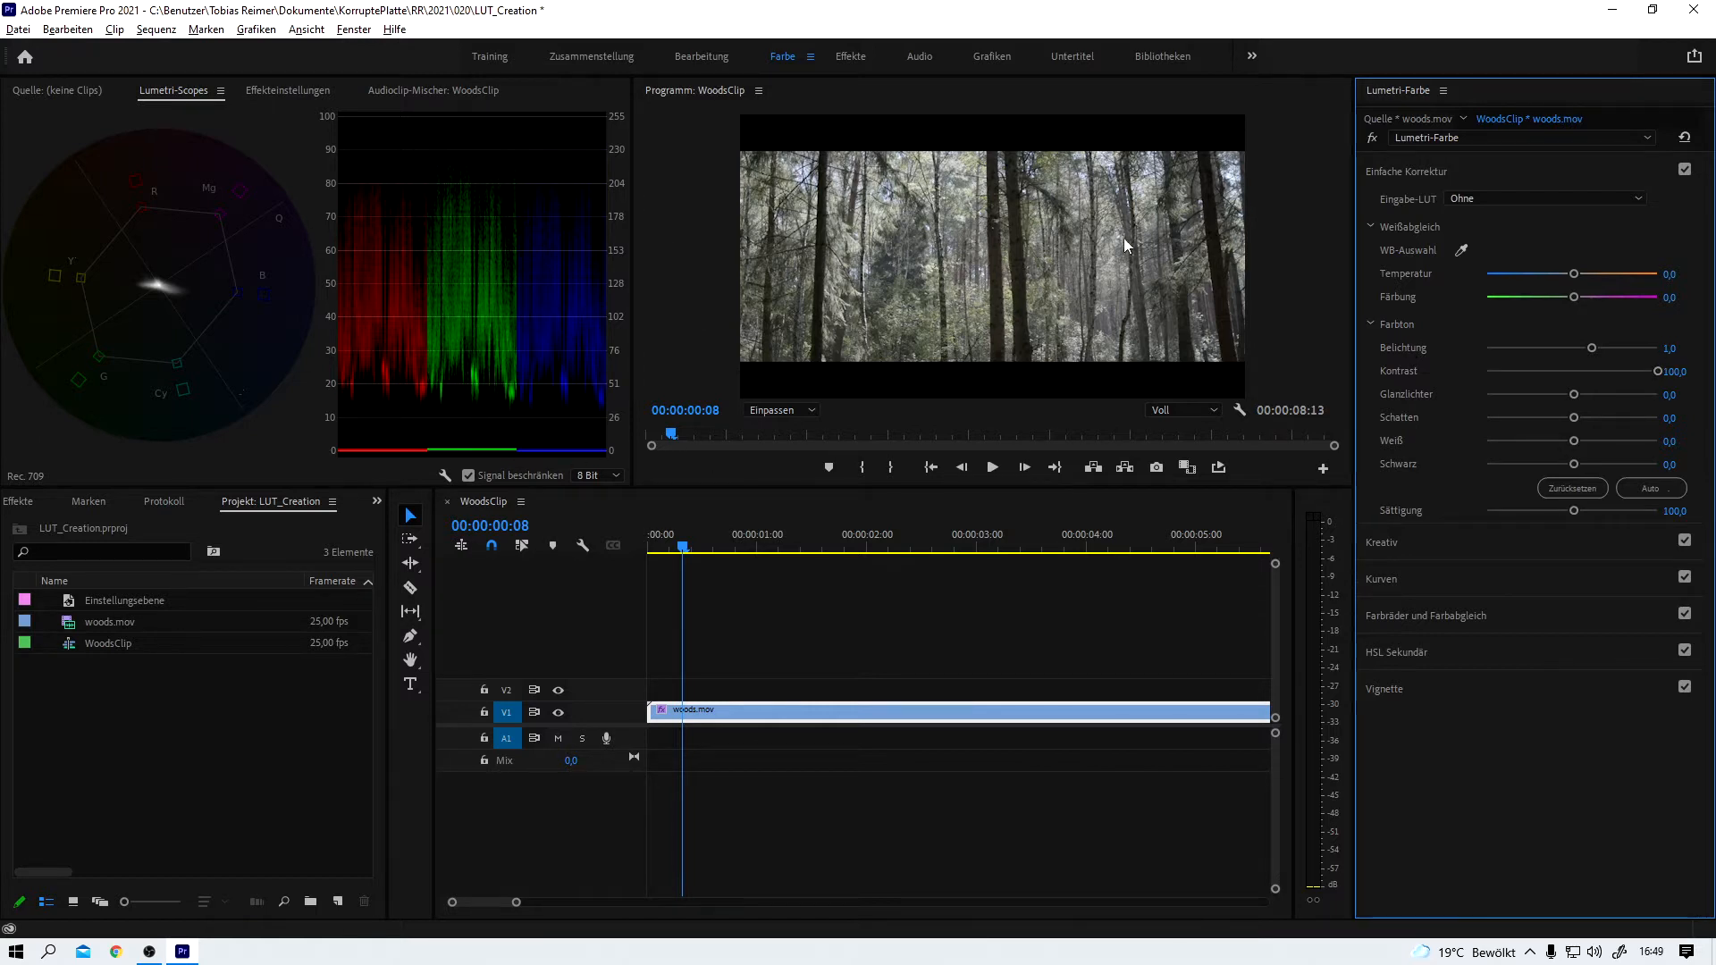
left_click(1669, 347)
type("0,5")
key("Return")
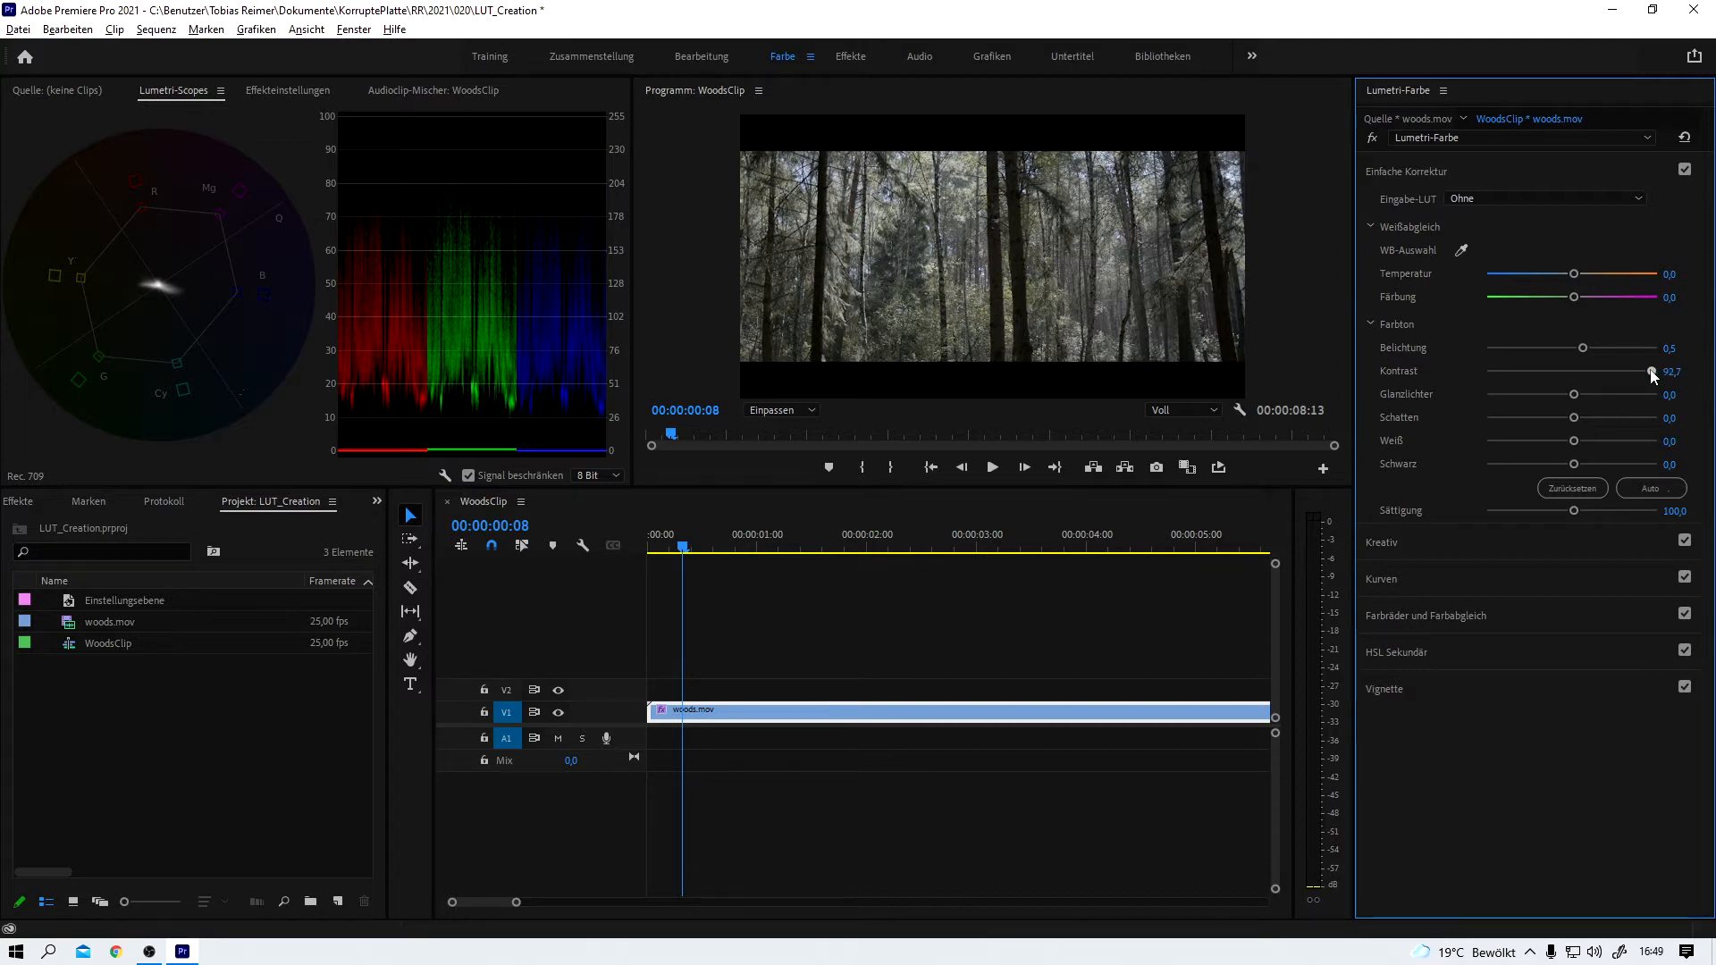
left_click(1673, 370)
type("130")
key("Return")
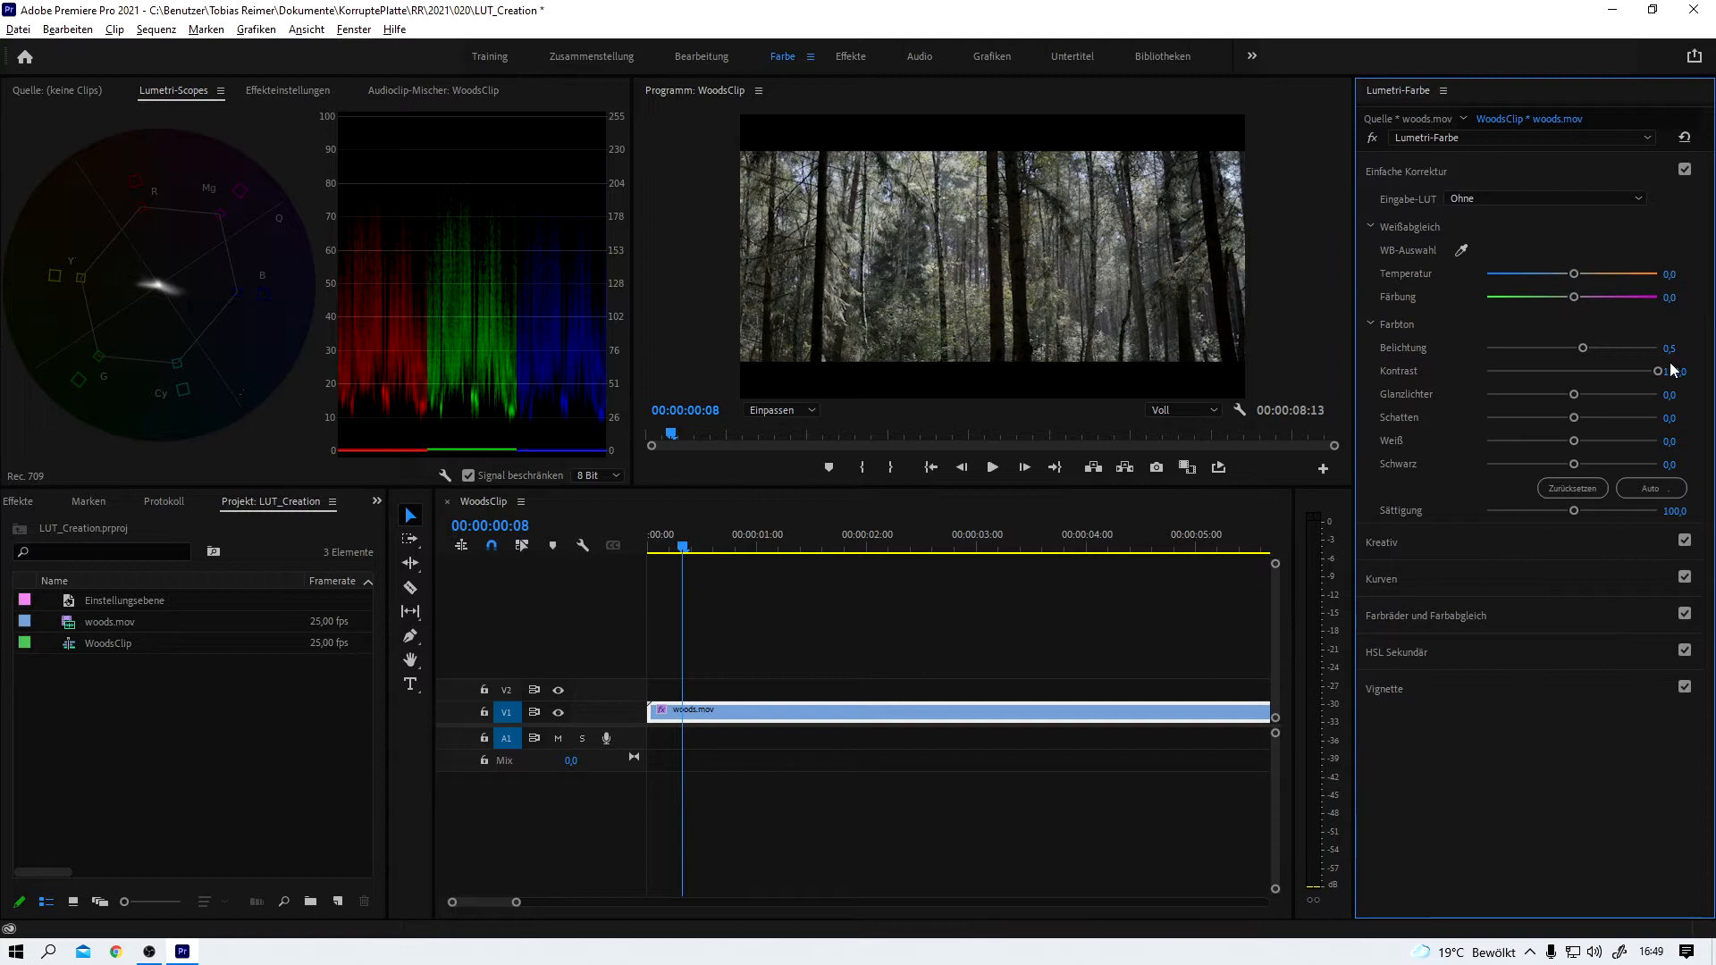
Step: Adjust saturation to about 133,3, blacks to -36,5, shadows to -11,5, whites to 32,3, temperature to 19,8 and tint to -6,3
mouse_move(1573, 513)
left_mouse_down()
mouse_move(1616, 510)
mouse_move(1600, 510)
left_mouse_up()
left_click_drag(1573, 464, 1542, 466)
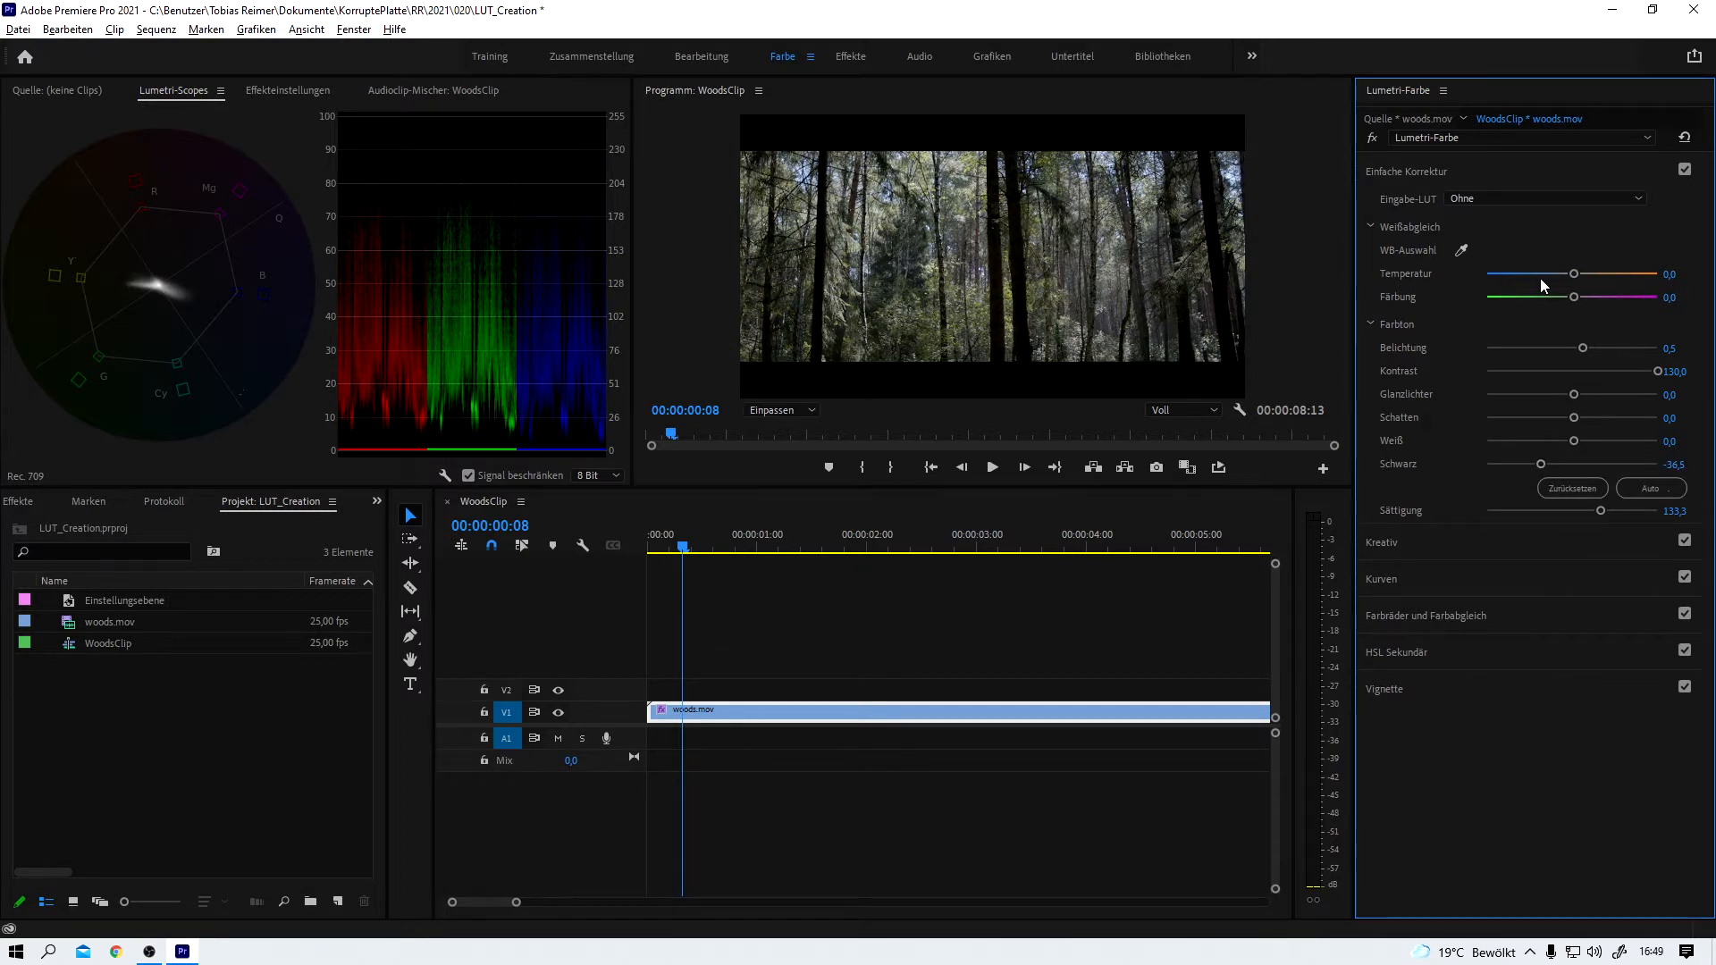
left_click_drag(1574, 418, 1599, 442)
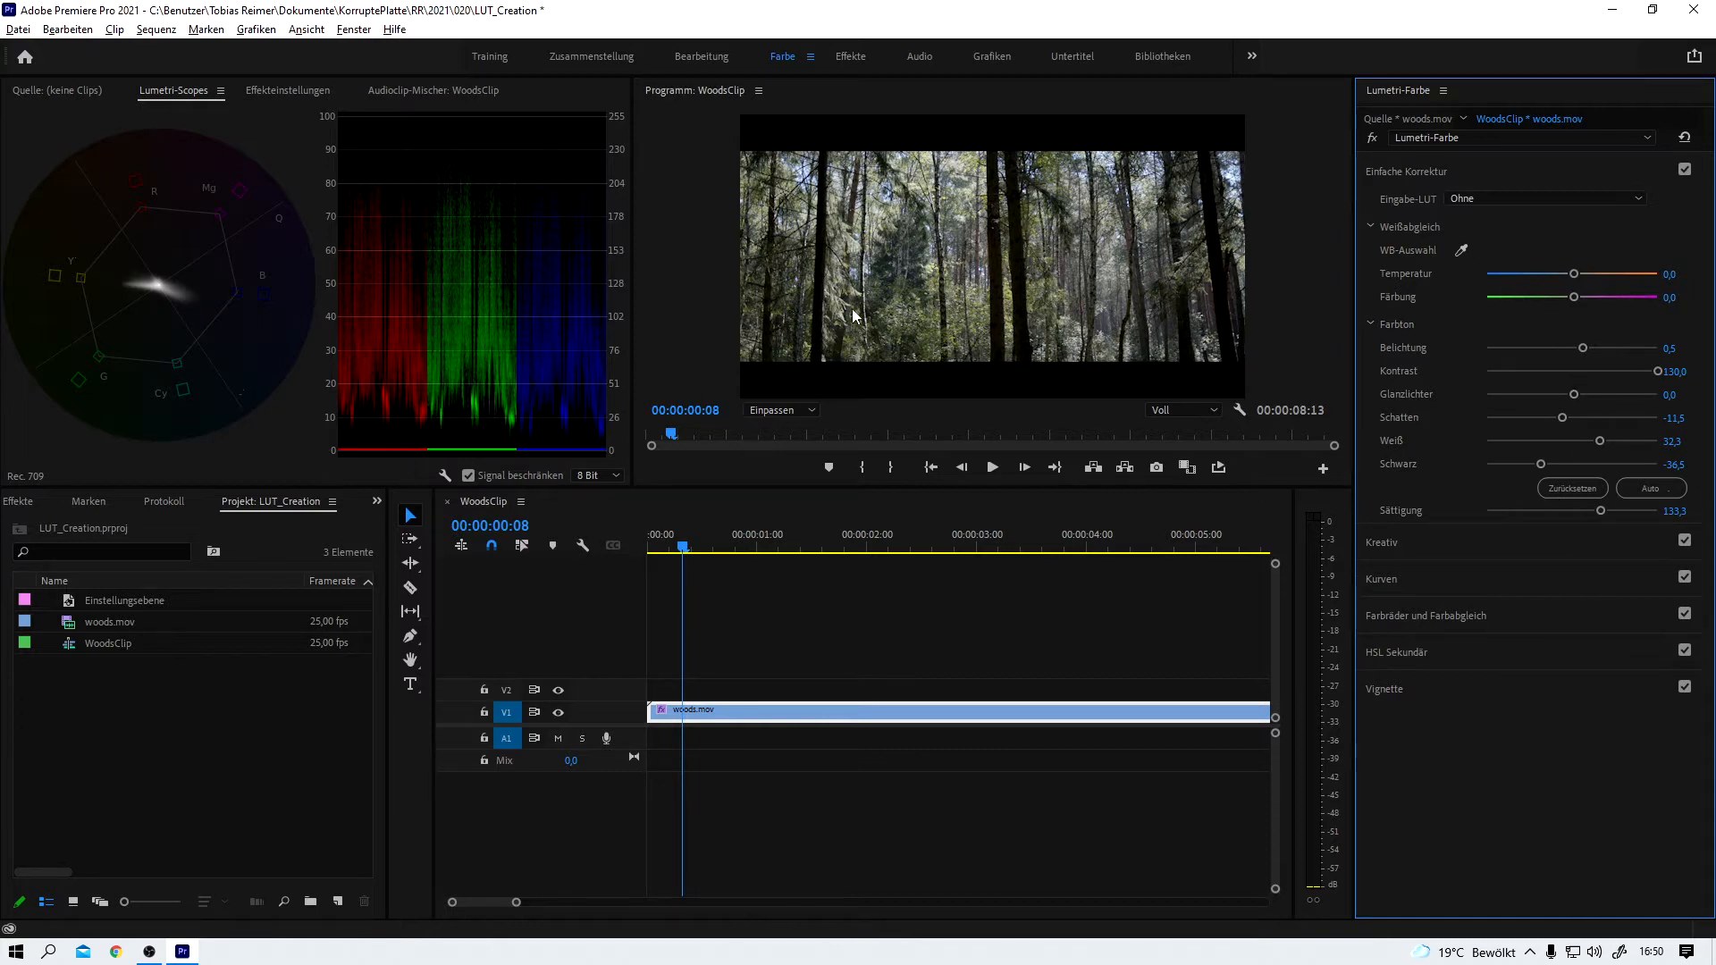
mouse_move(1574, 275)
left_mouse_down()
mouse_move(1591, 277)
mouse_move(1567, 304)
left_mouse_up()
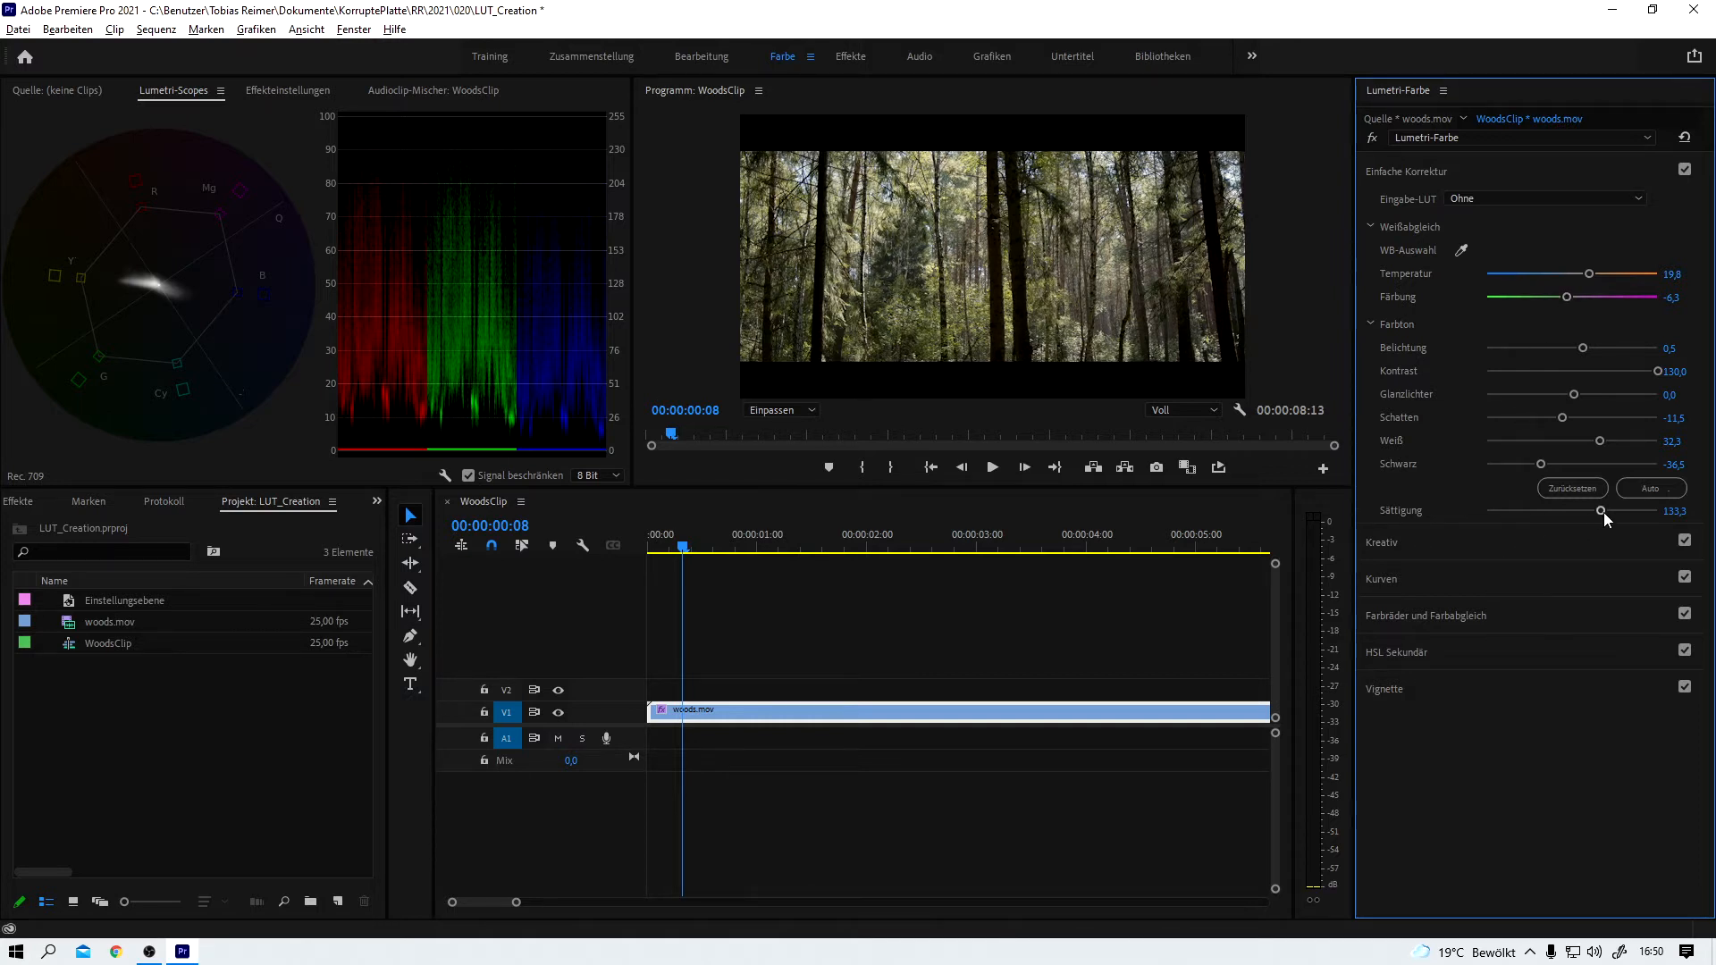
Step: Add a vignette to the clip with an amount of about -0,5 and a roundness of about -51
left_click(1405, 690)
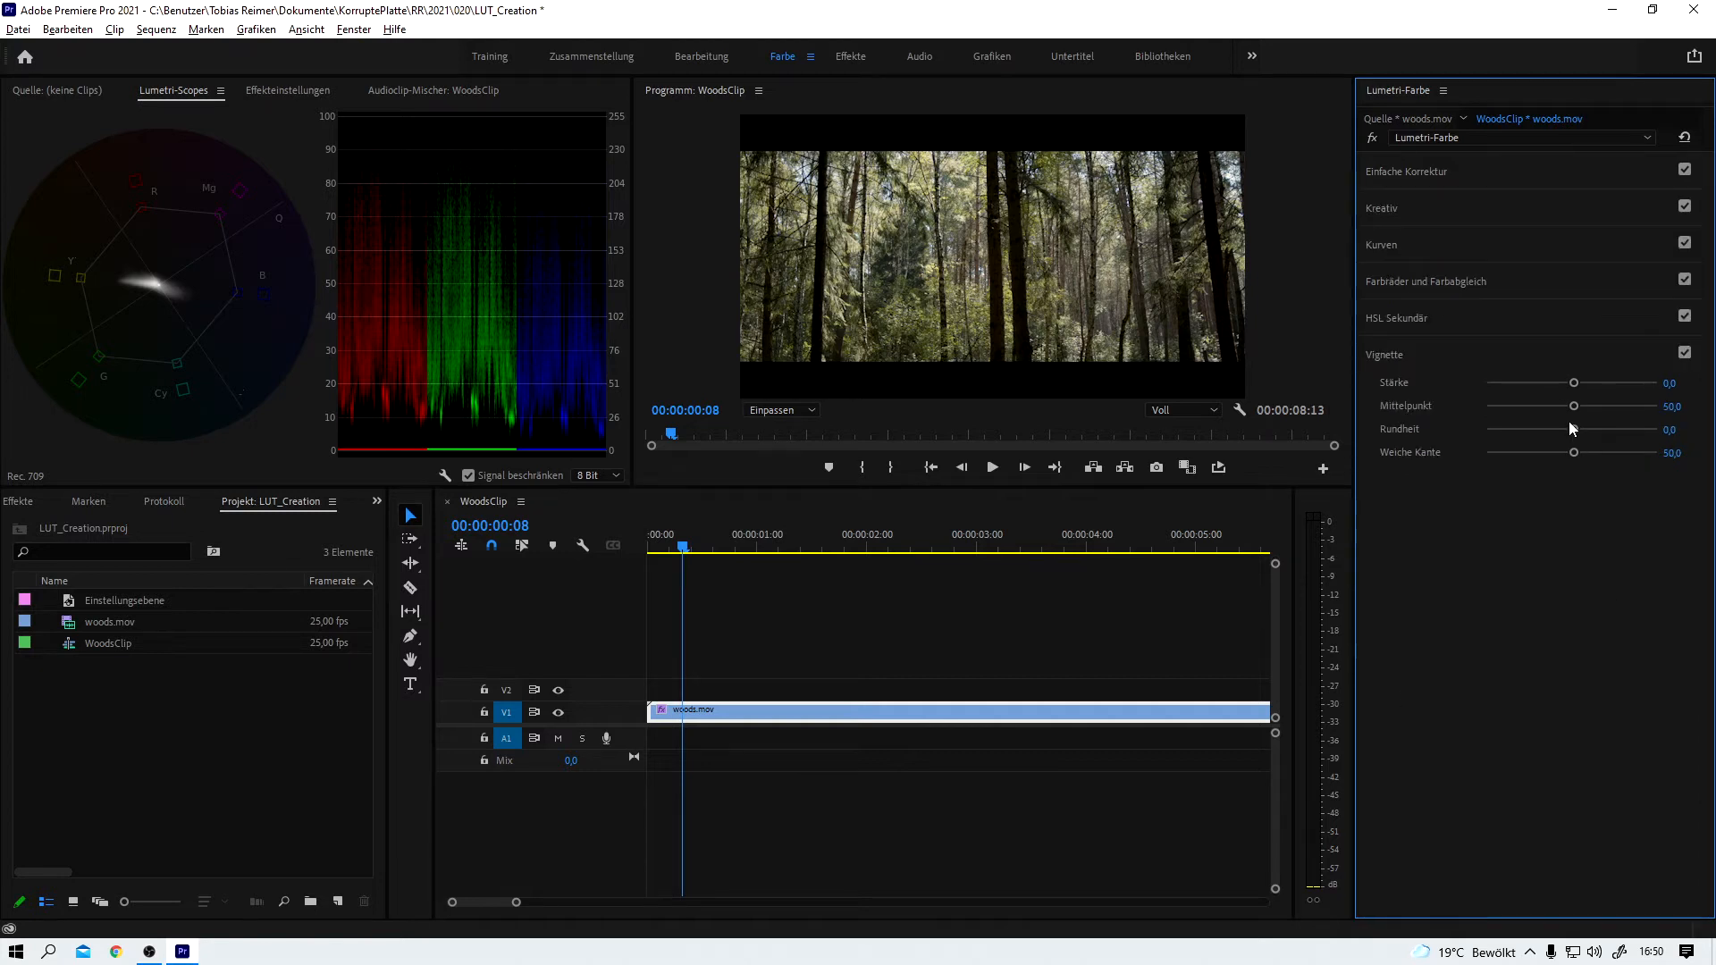
left_click_drag(1576, 384, 1450, 384)
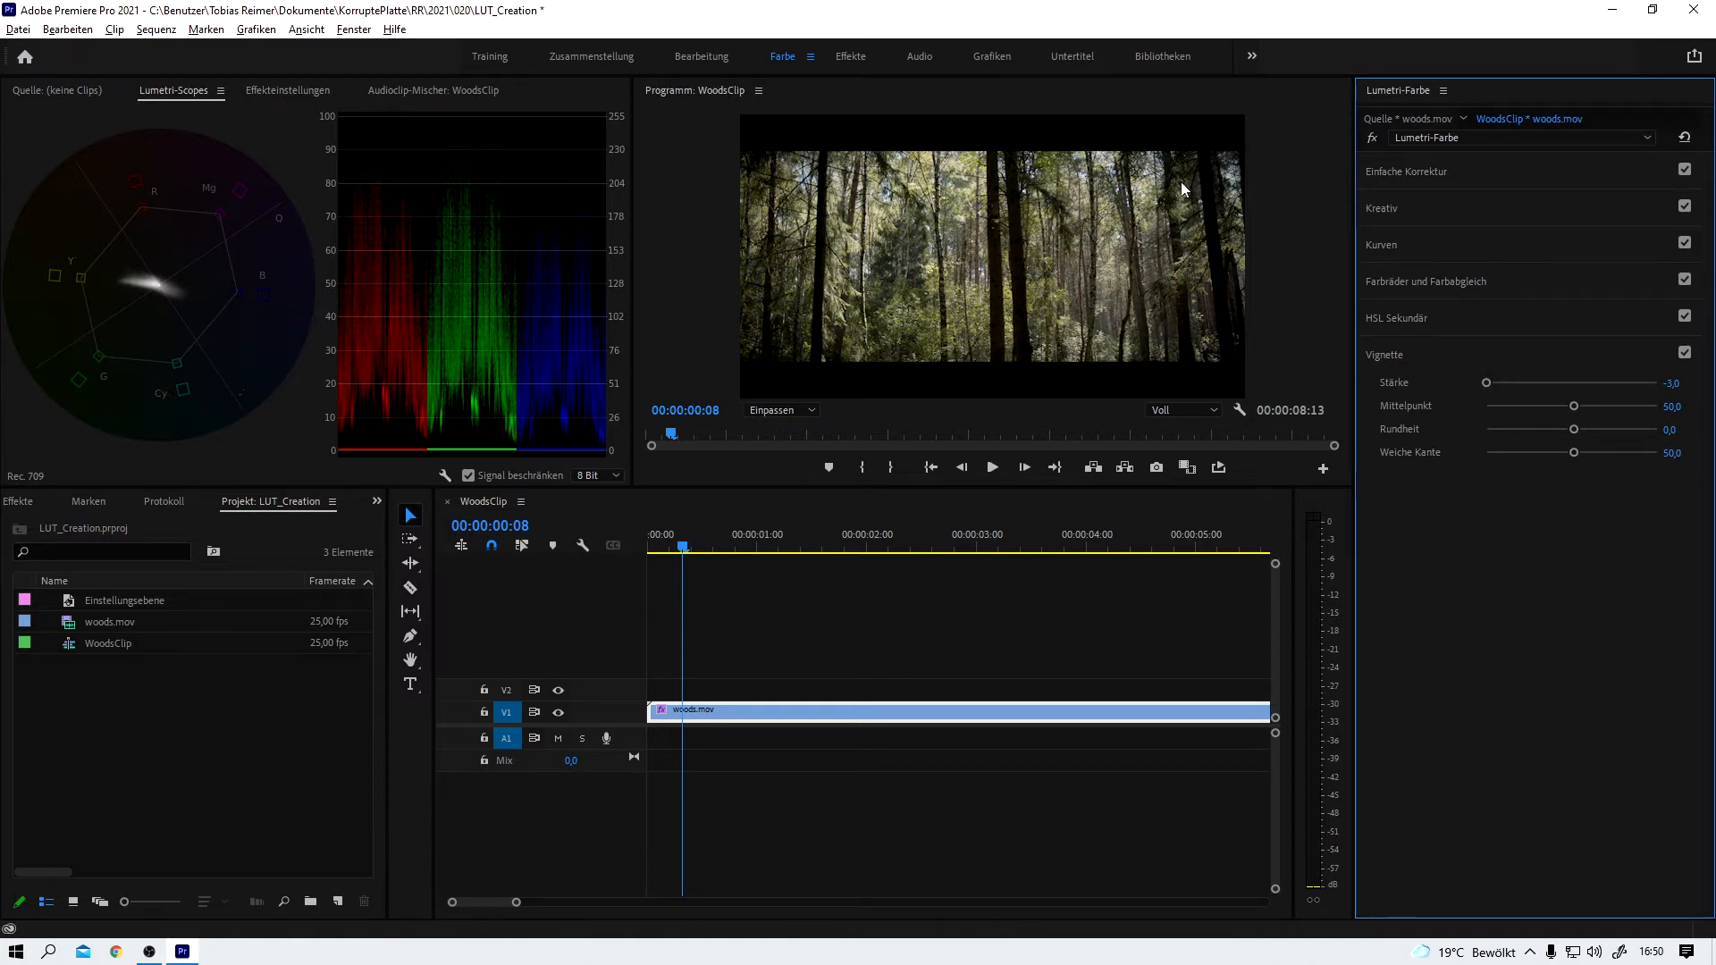
mouse_move(1575, 432)
left_mouse_down()
mouse_move(1504, 433)
mouse_move(1551, 435)
left_mouse_up()
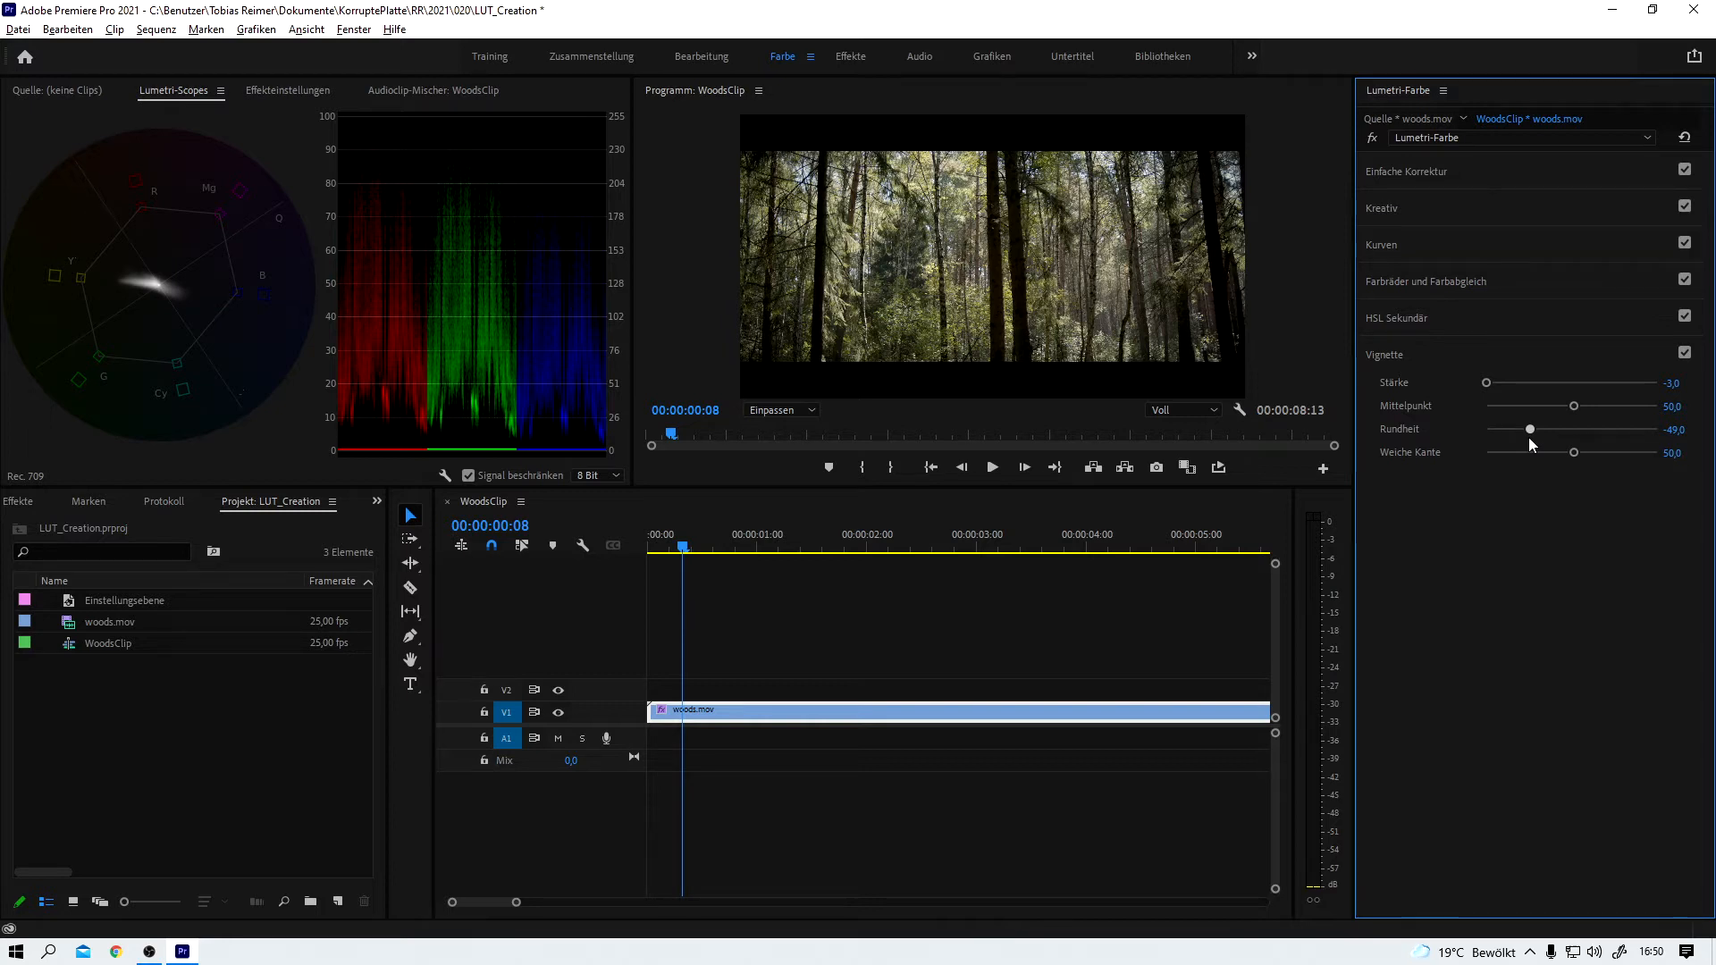
mouse_move(1528, 437)
left_mouse_down()
mouse_move(1569, 437)
mouse_move(1528, 438)
left_mouse_up()
left_click_drag(1488, 382, 1559, 393)
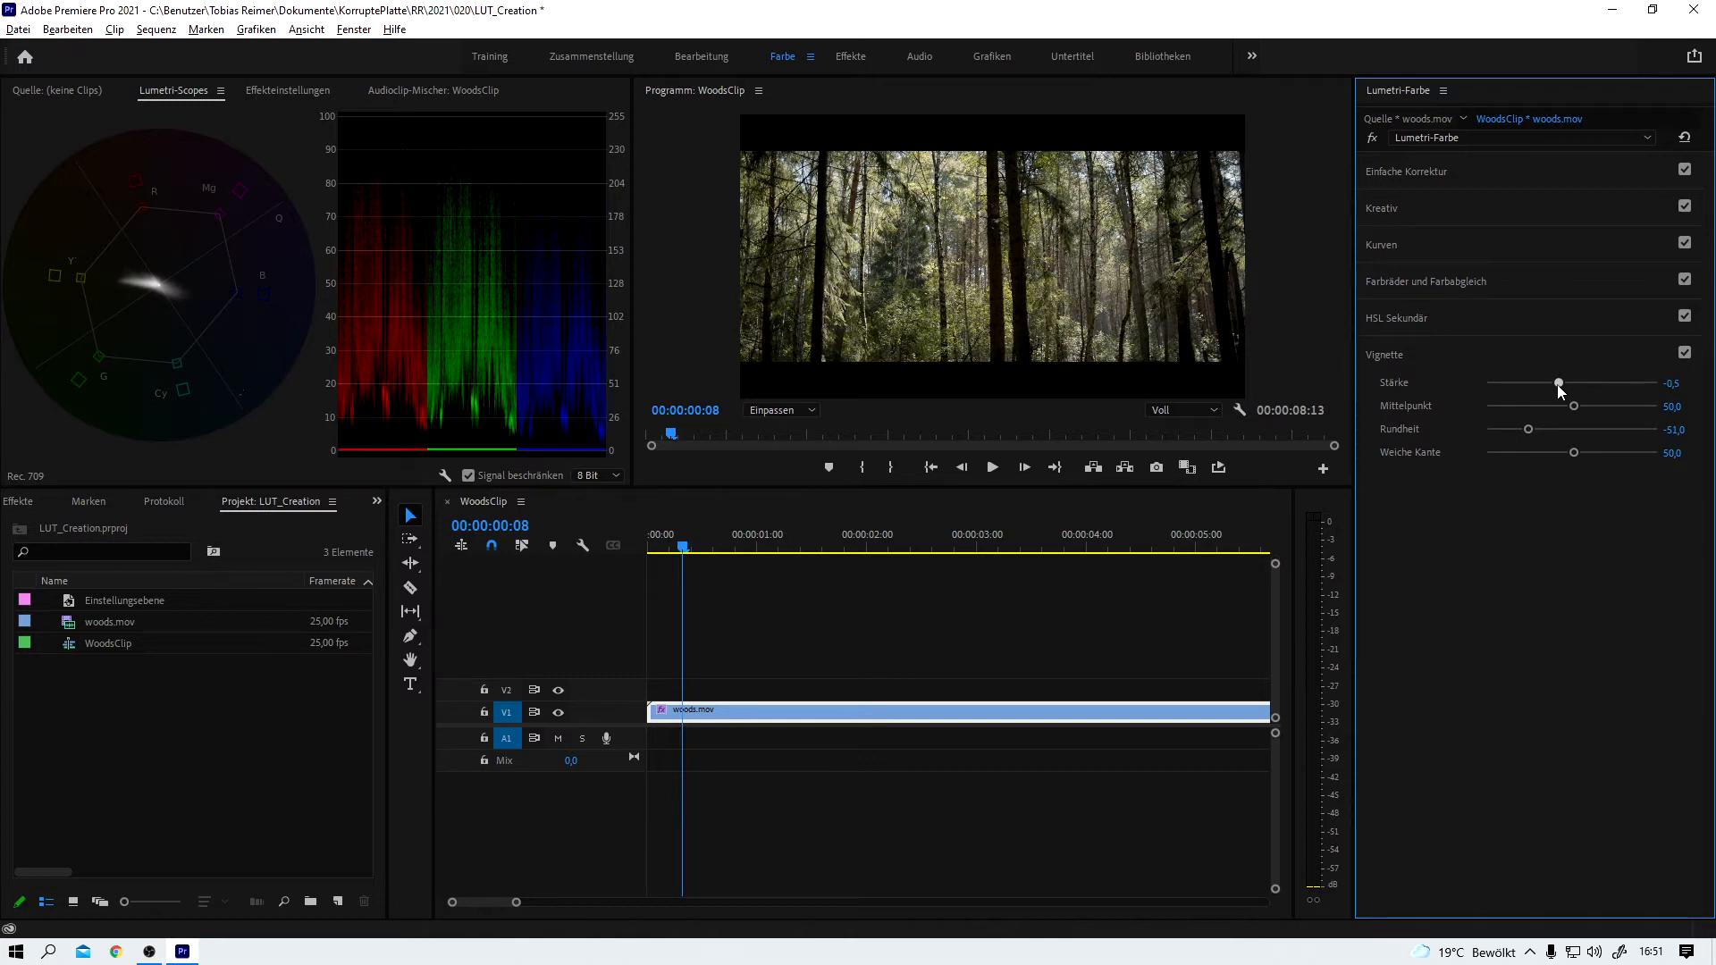
left_click(1416, 355)
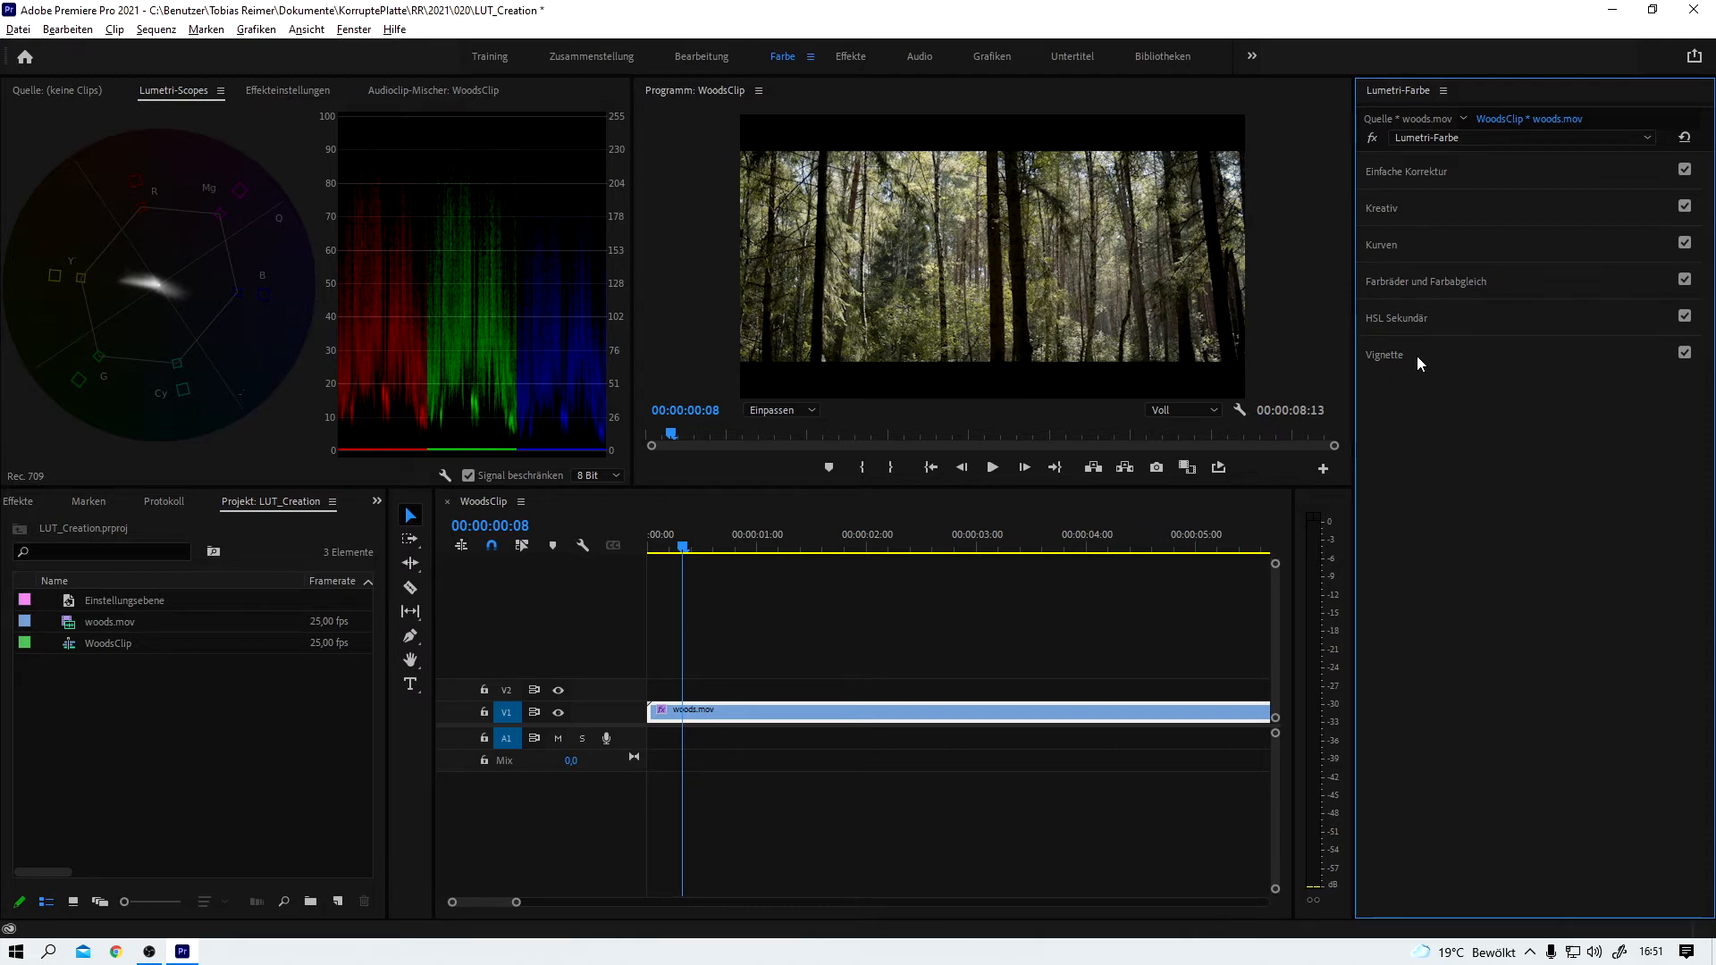
Step: Return to the basic correction settings and toggle the Lumetri effect off and on repeatedly to compare the graded and original image
left_click(1414, 174)
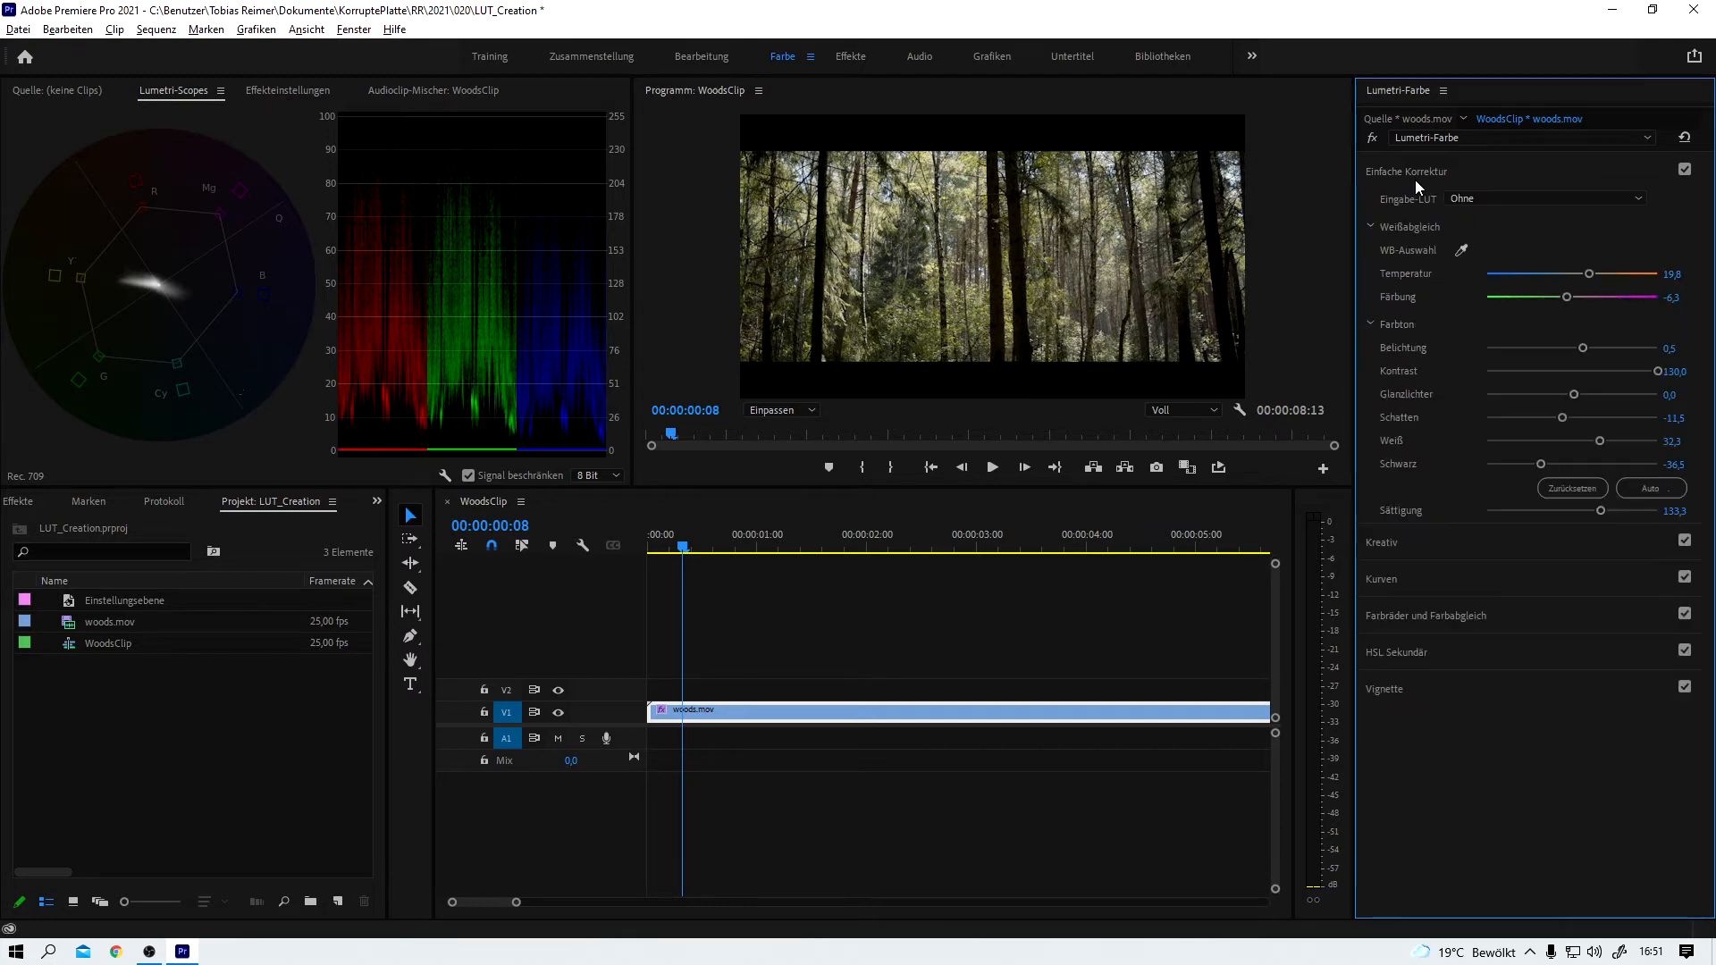
left_click(1373, 137)
left_click(1373, 138)
left_click(1374, 137)
left_click(1374, 137)
left_click(1369, 139)
left_click(1373, 136)
left_click(1373, 137)
left_click(1373, 136)
Step: Export the colour grade as a Cube LUT named woods to the Desktop
left_click(1444, 91)
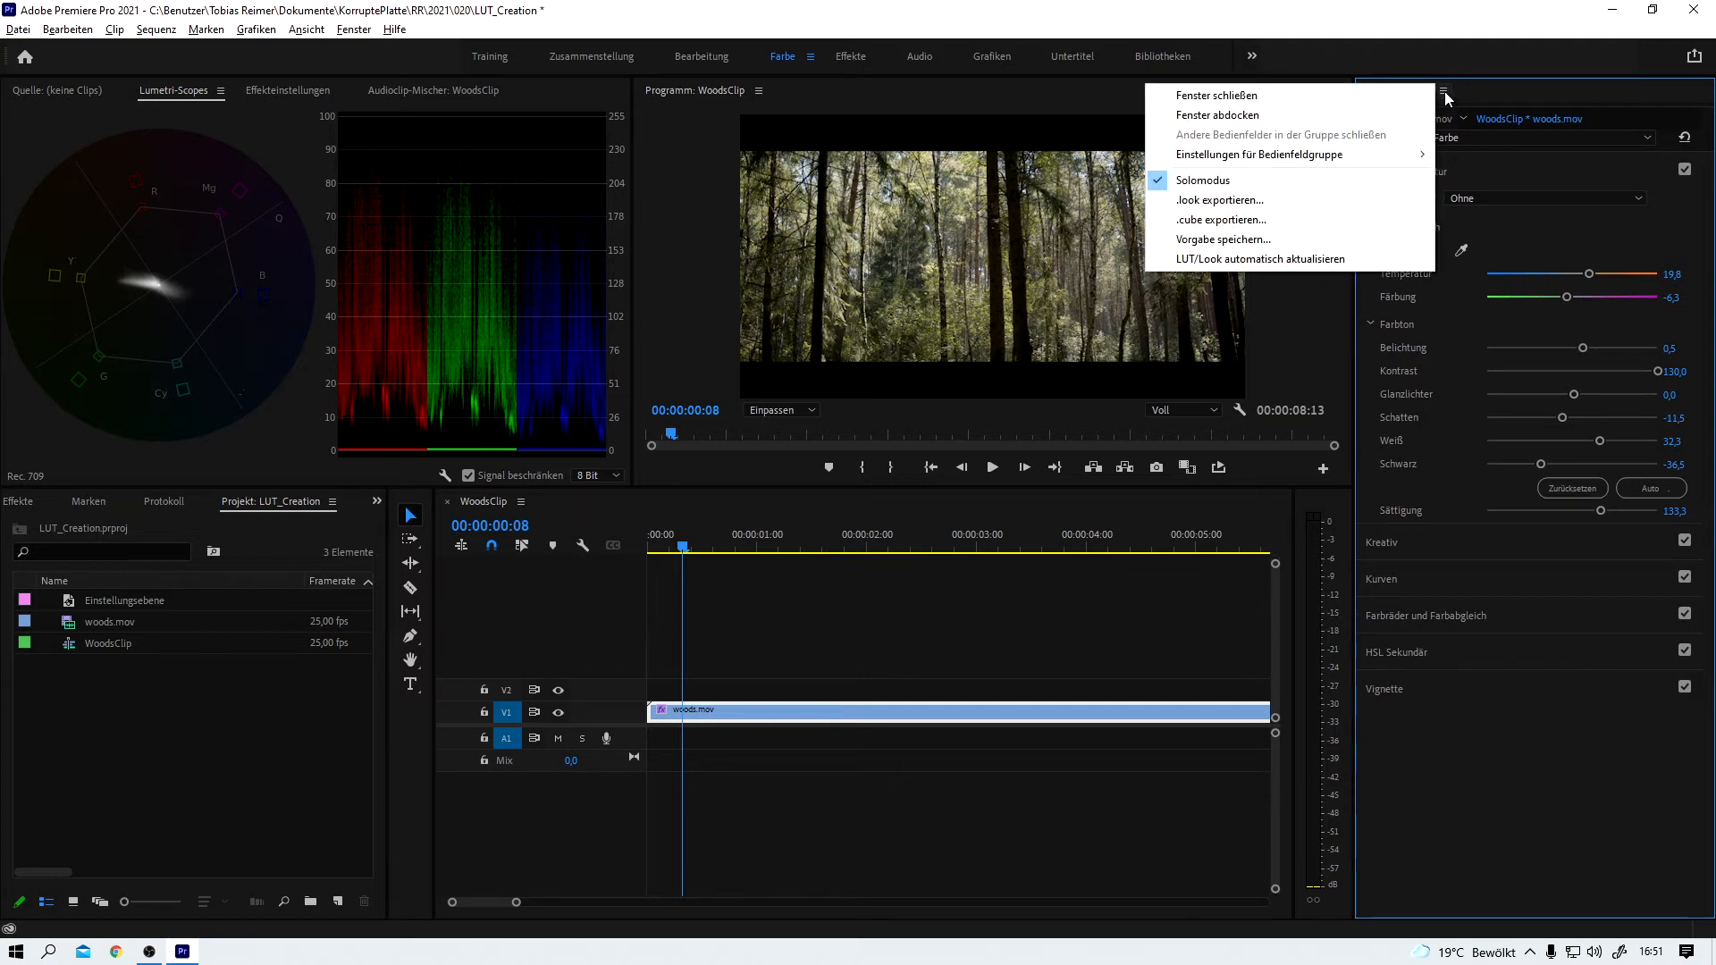
left_click(1238, 221)
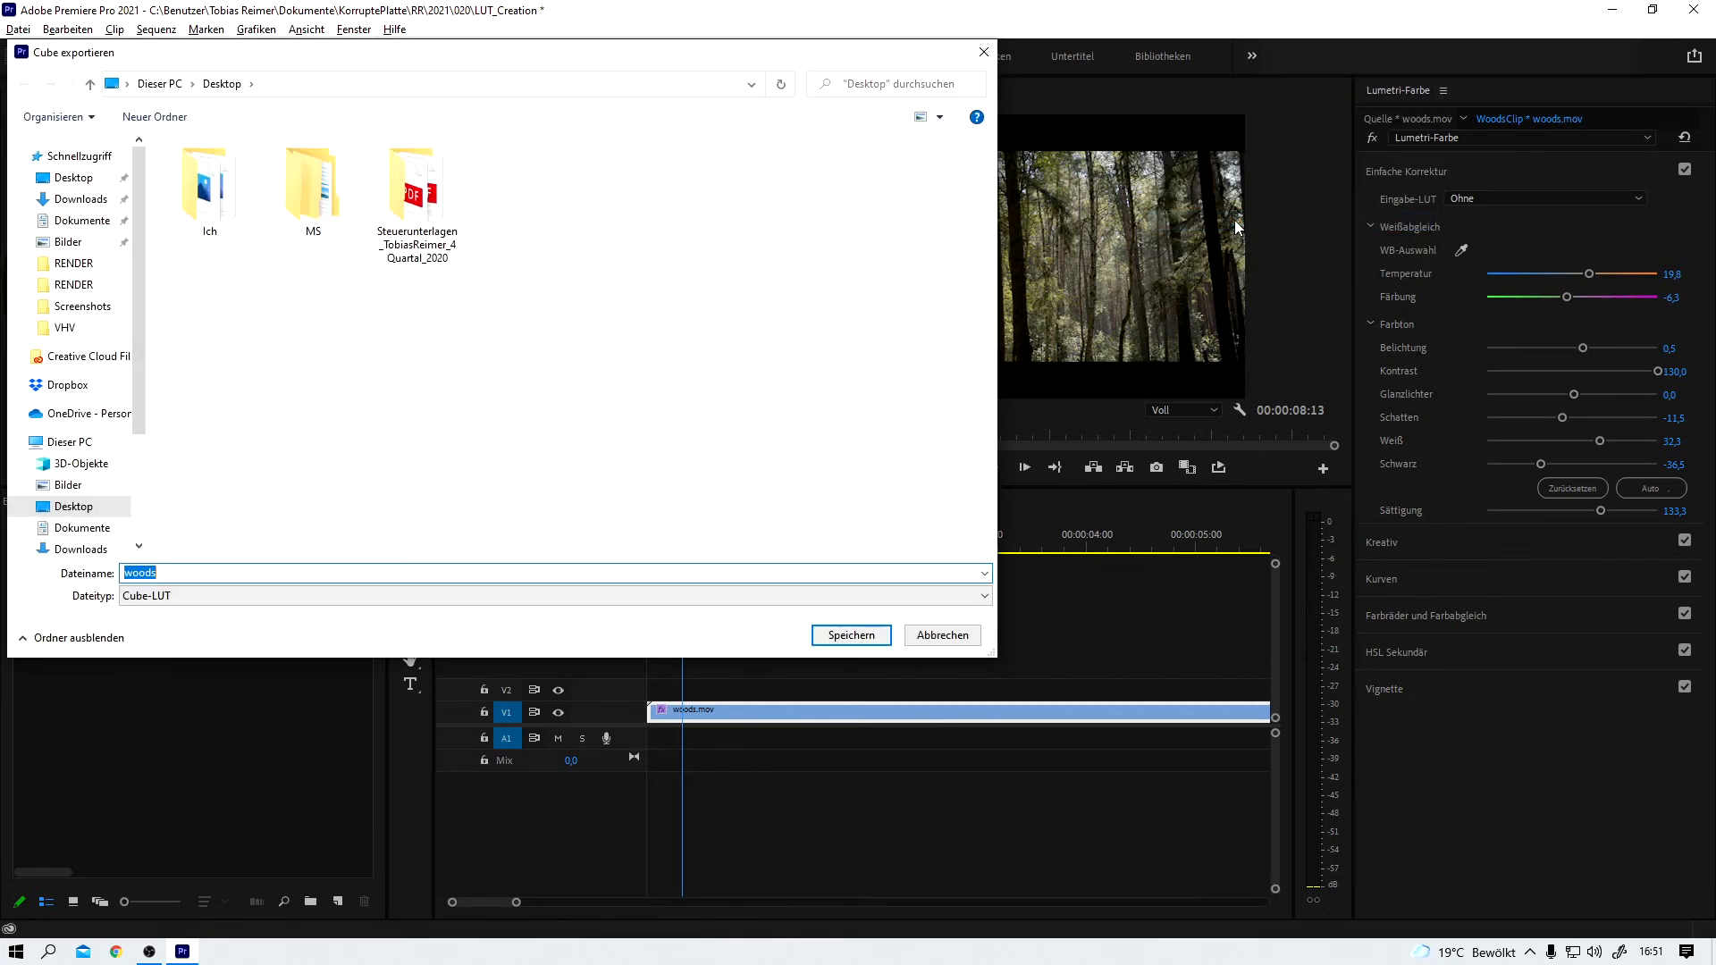
left_click(72, 176)
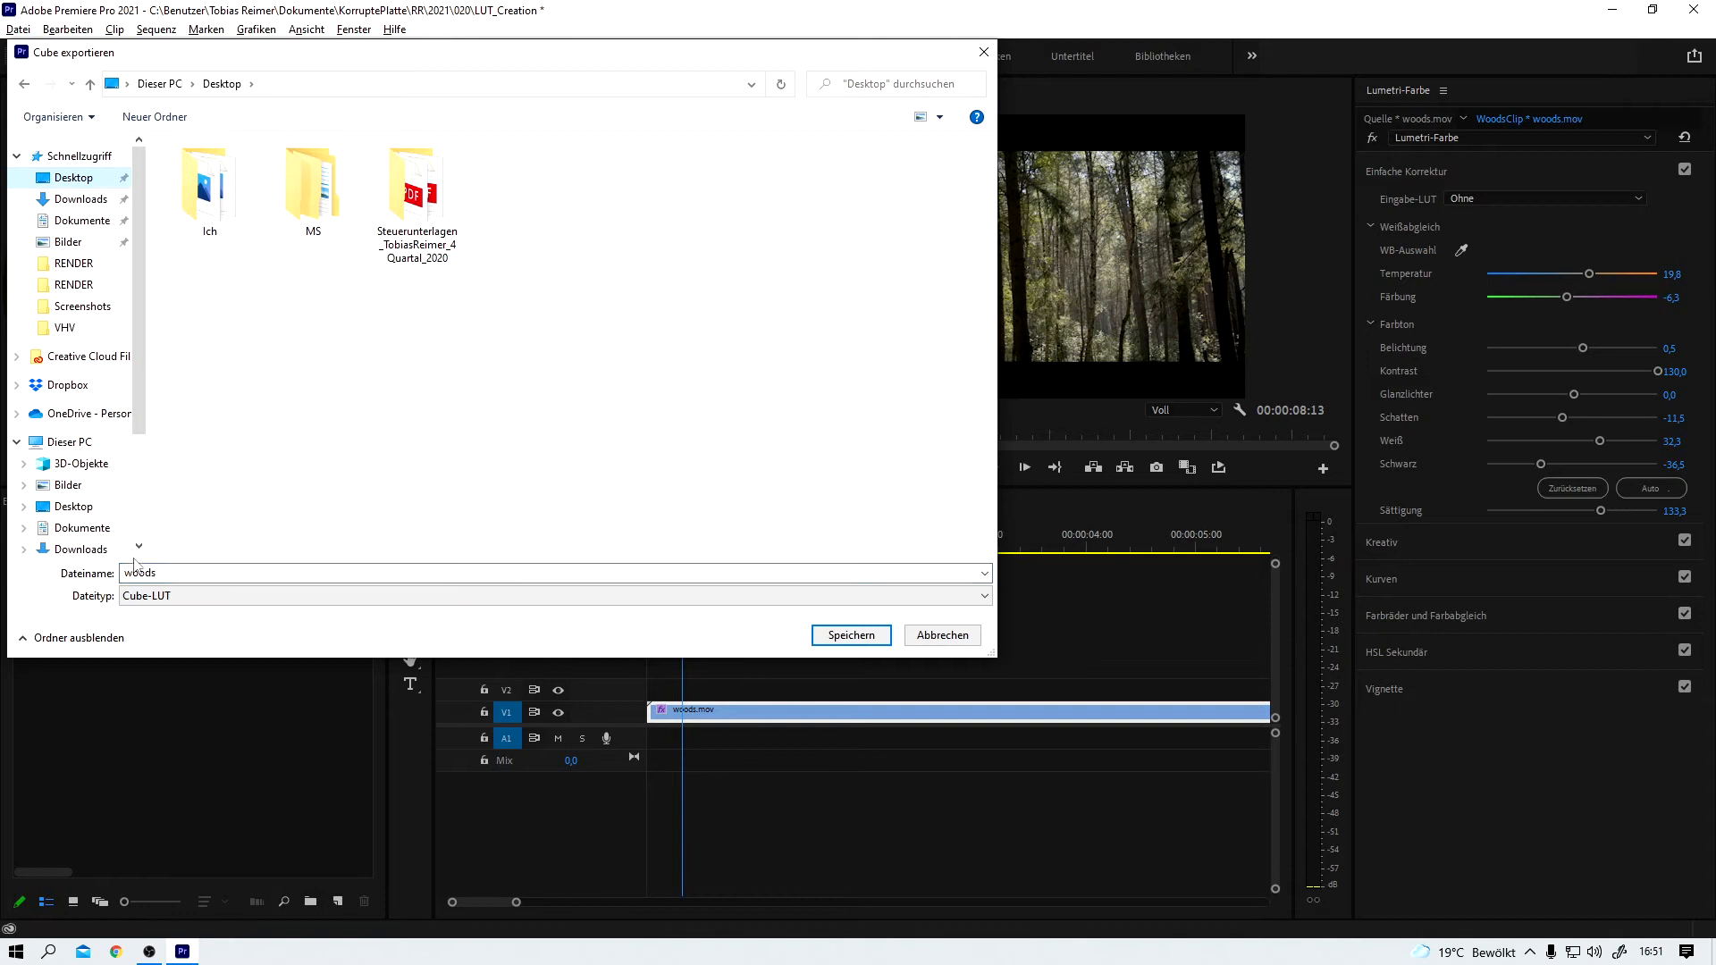
left_click(851, 634)
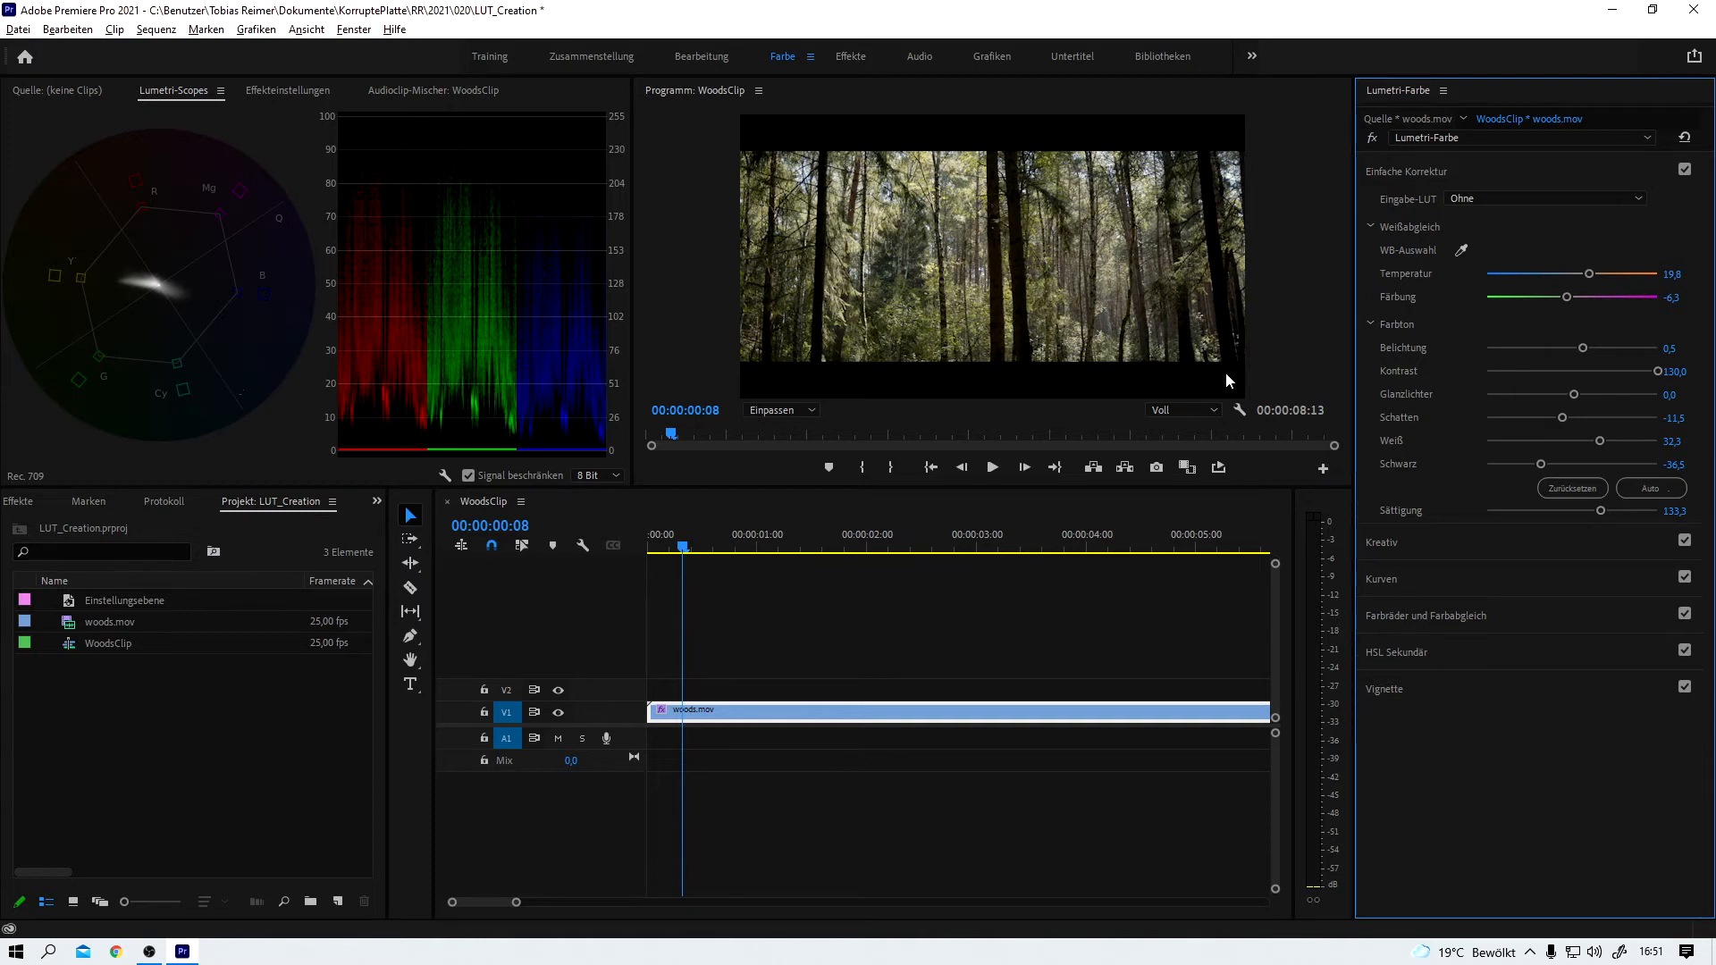
Step: Reset all Lumetri adjustments on the clip and check the image by toggling the effect
left_click(1686, 138)
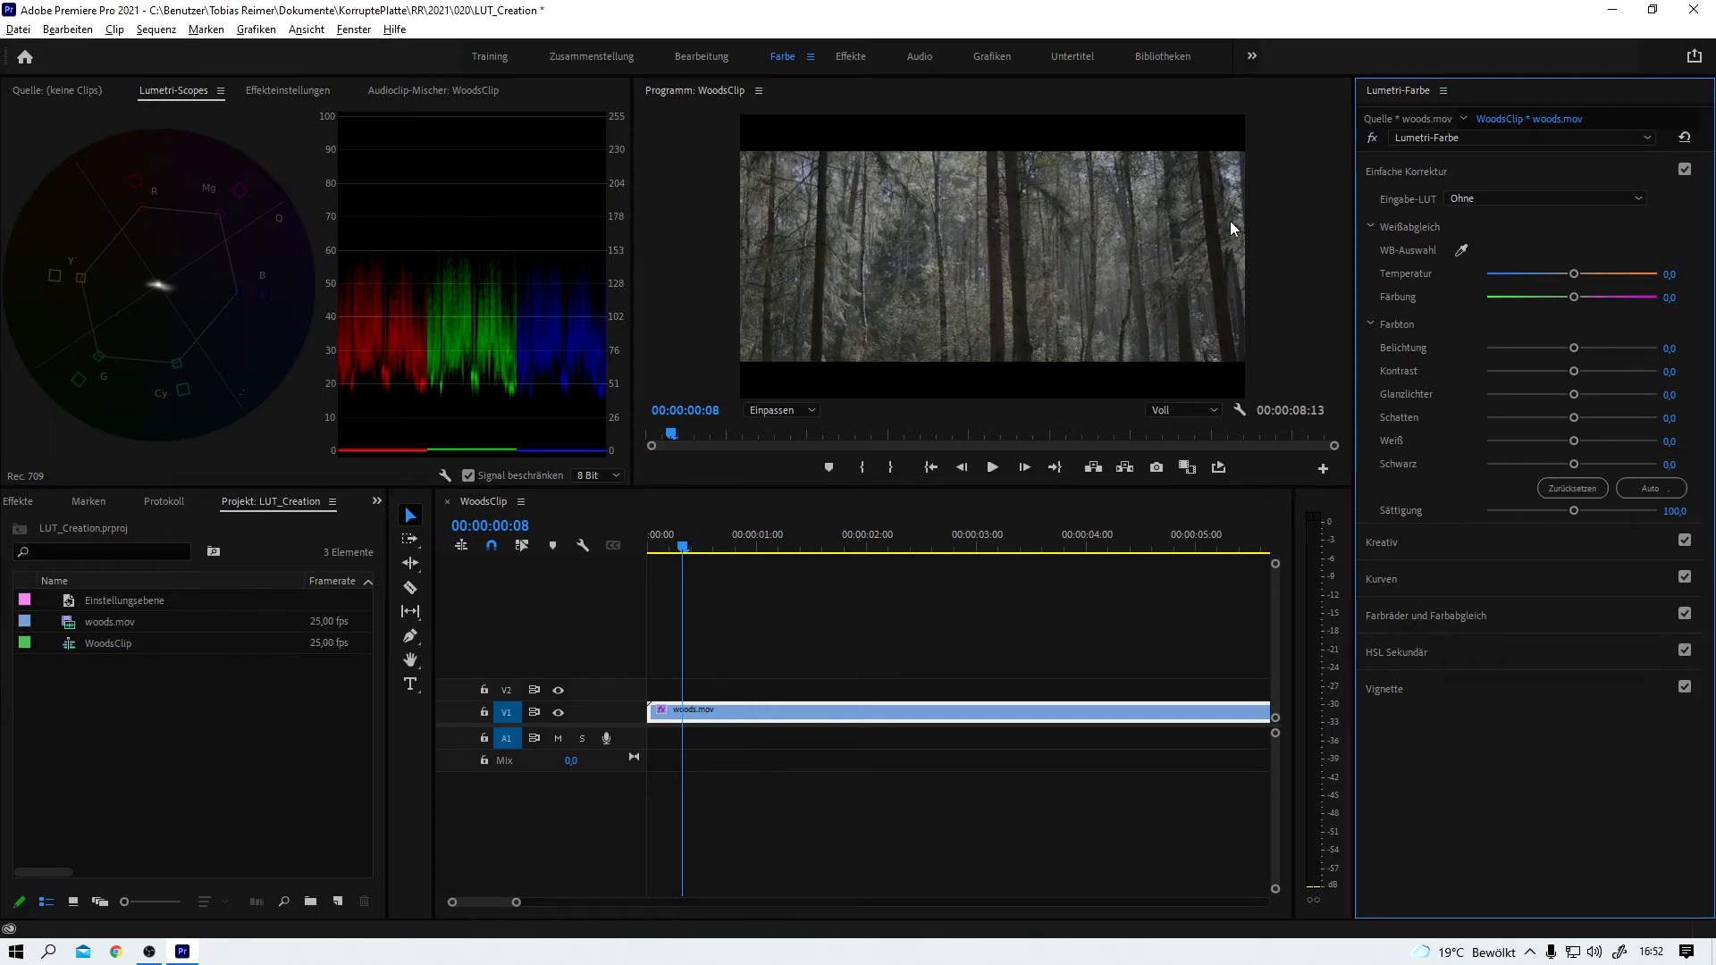
left_click(1372, 140)
left_click(1372, 140)
left_click(1372, 140)
Step: Load woods.cube from the Desktop as the clip's input LUT
left_click(1550, 198)
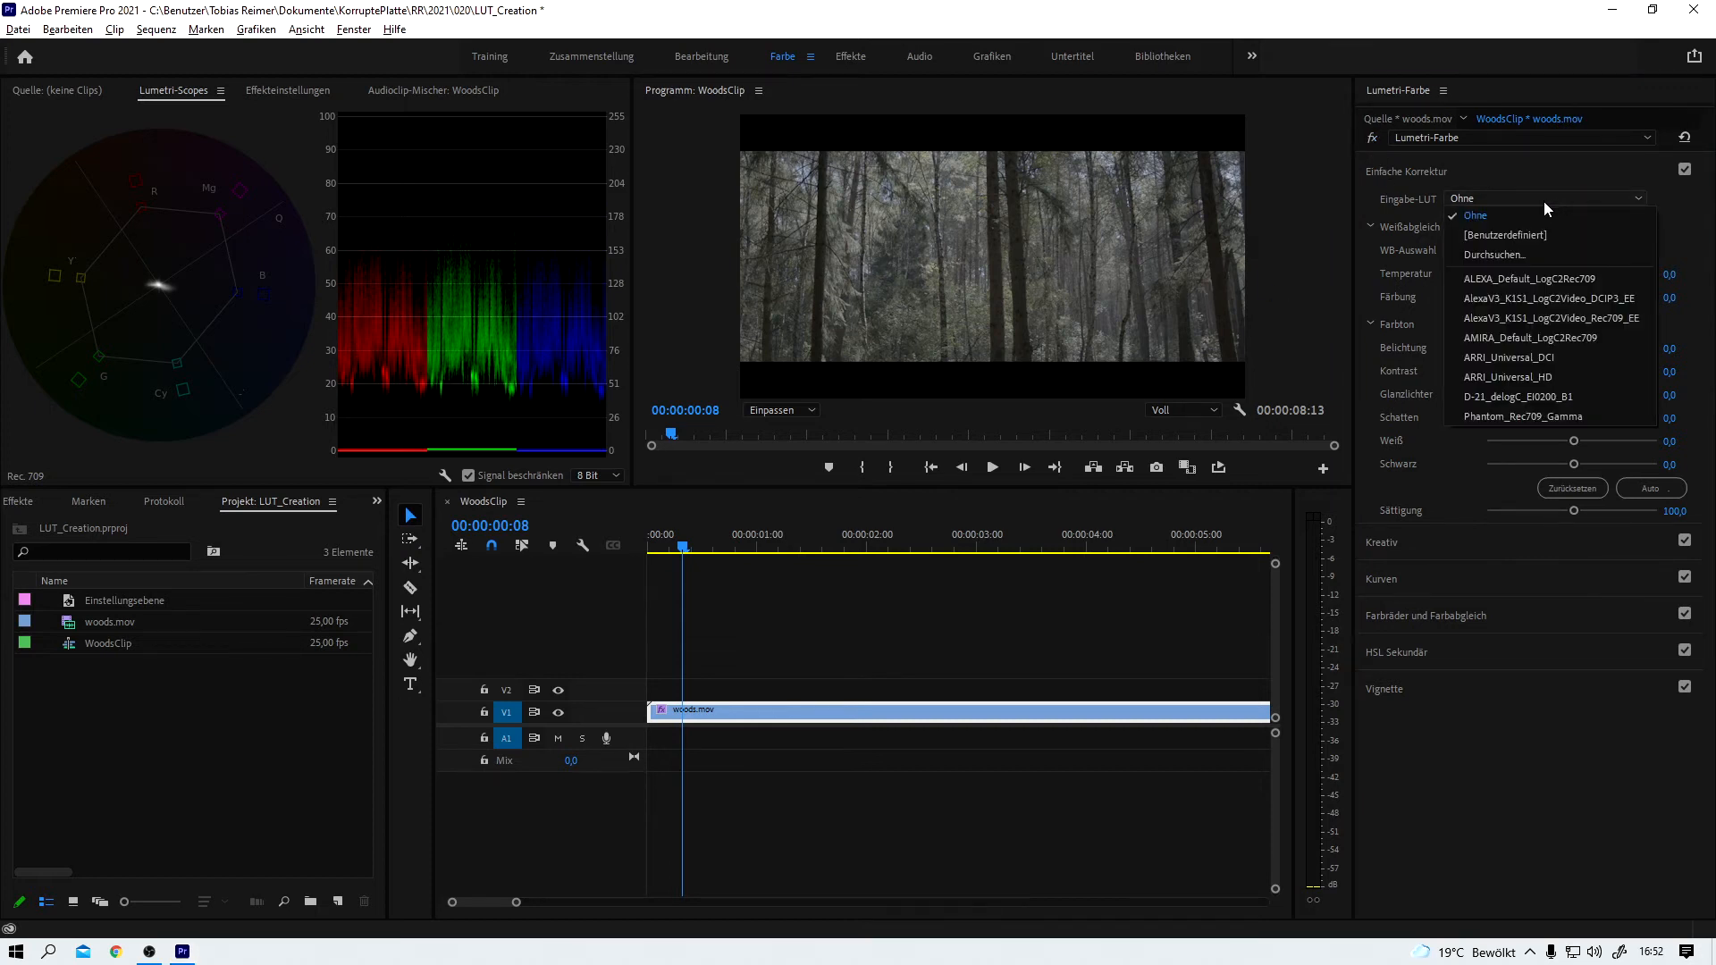
left_click(1505, 255)
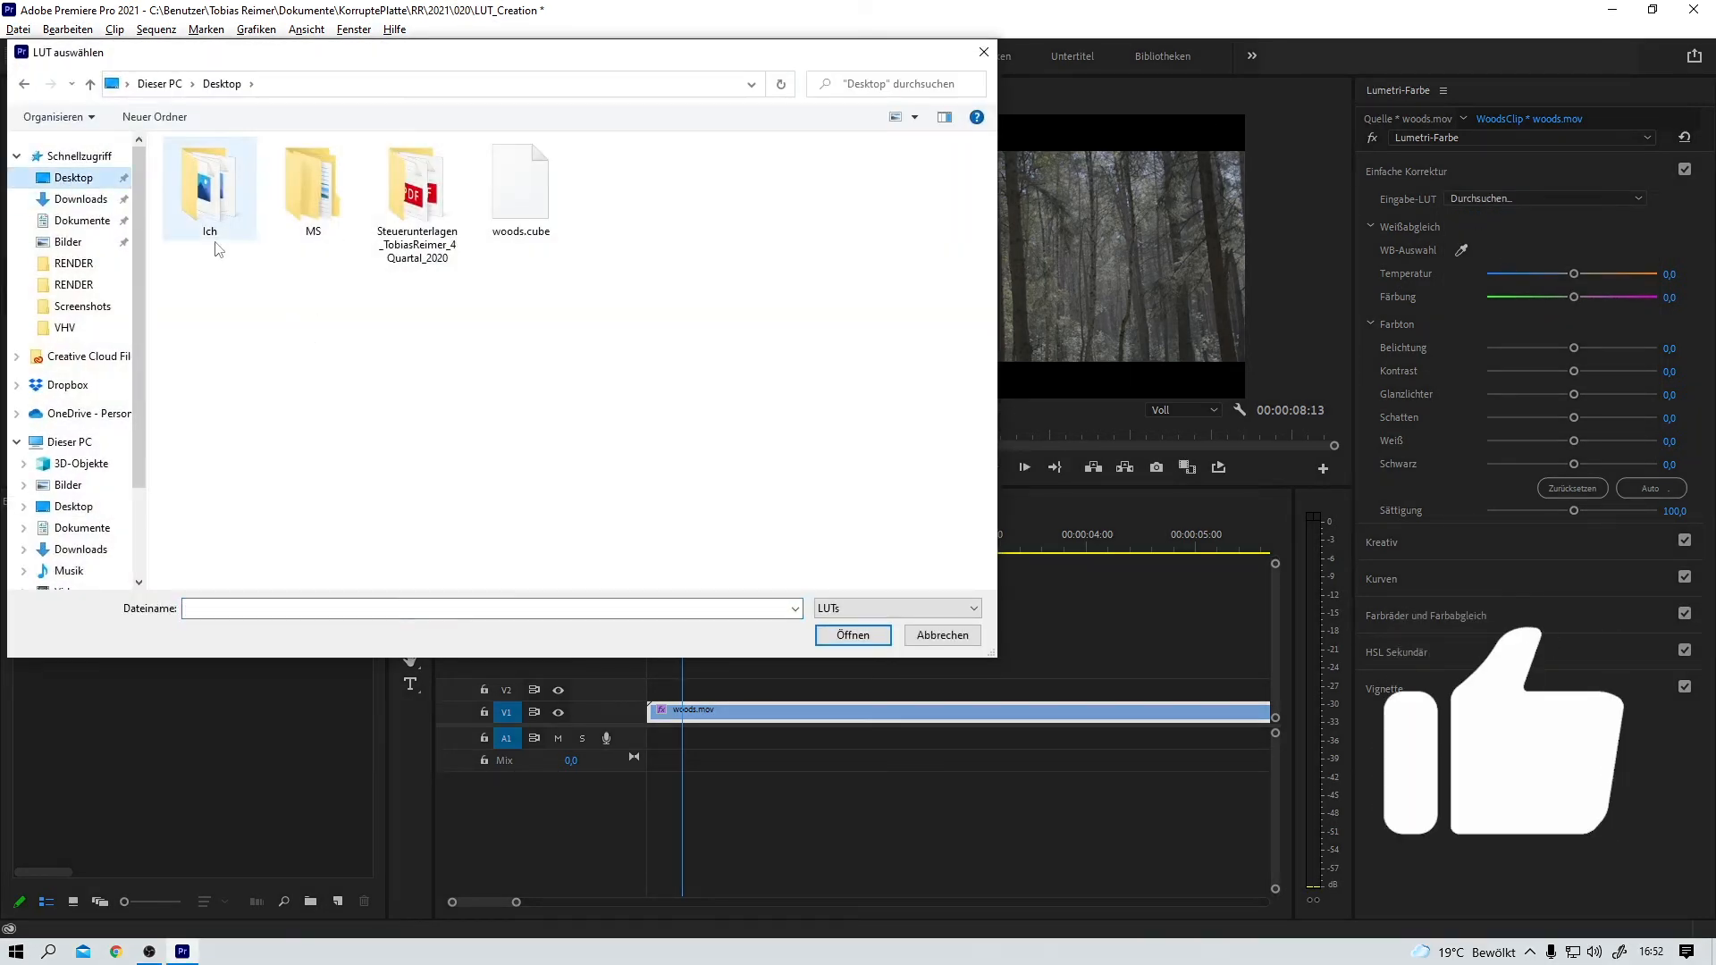
left_click(521, 186)
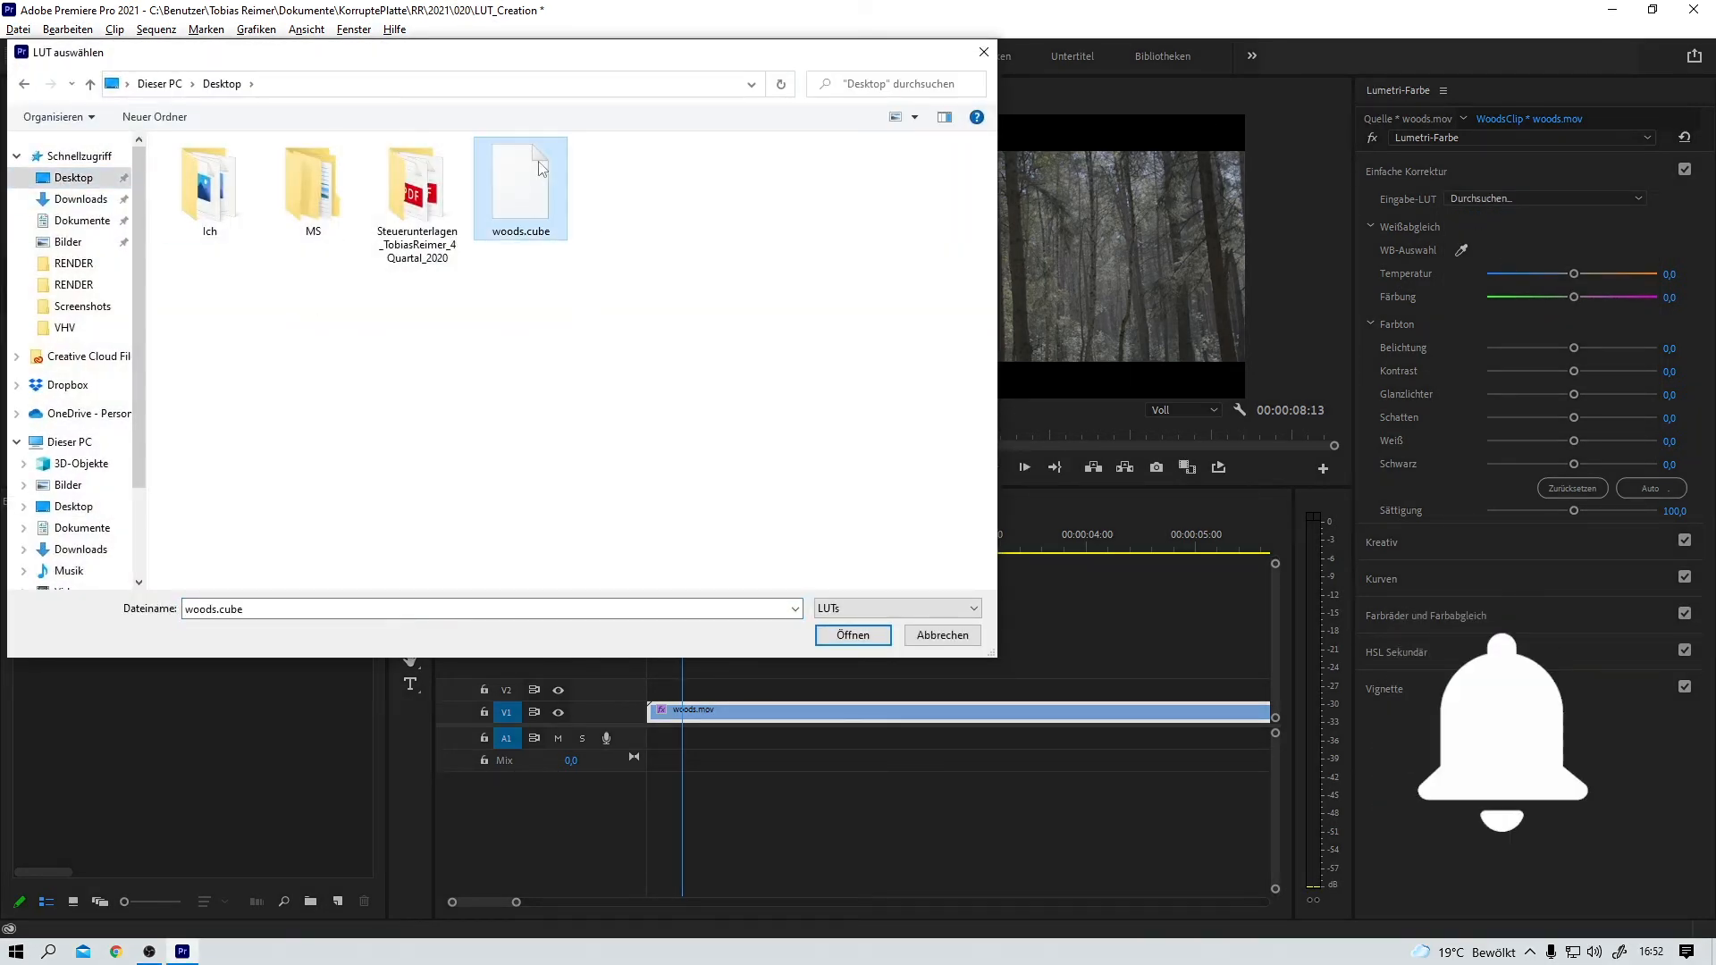
left_click(885, 640)
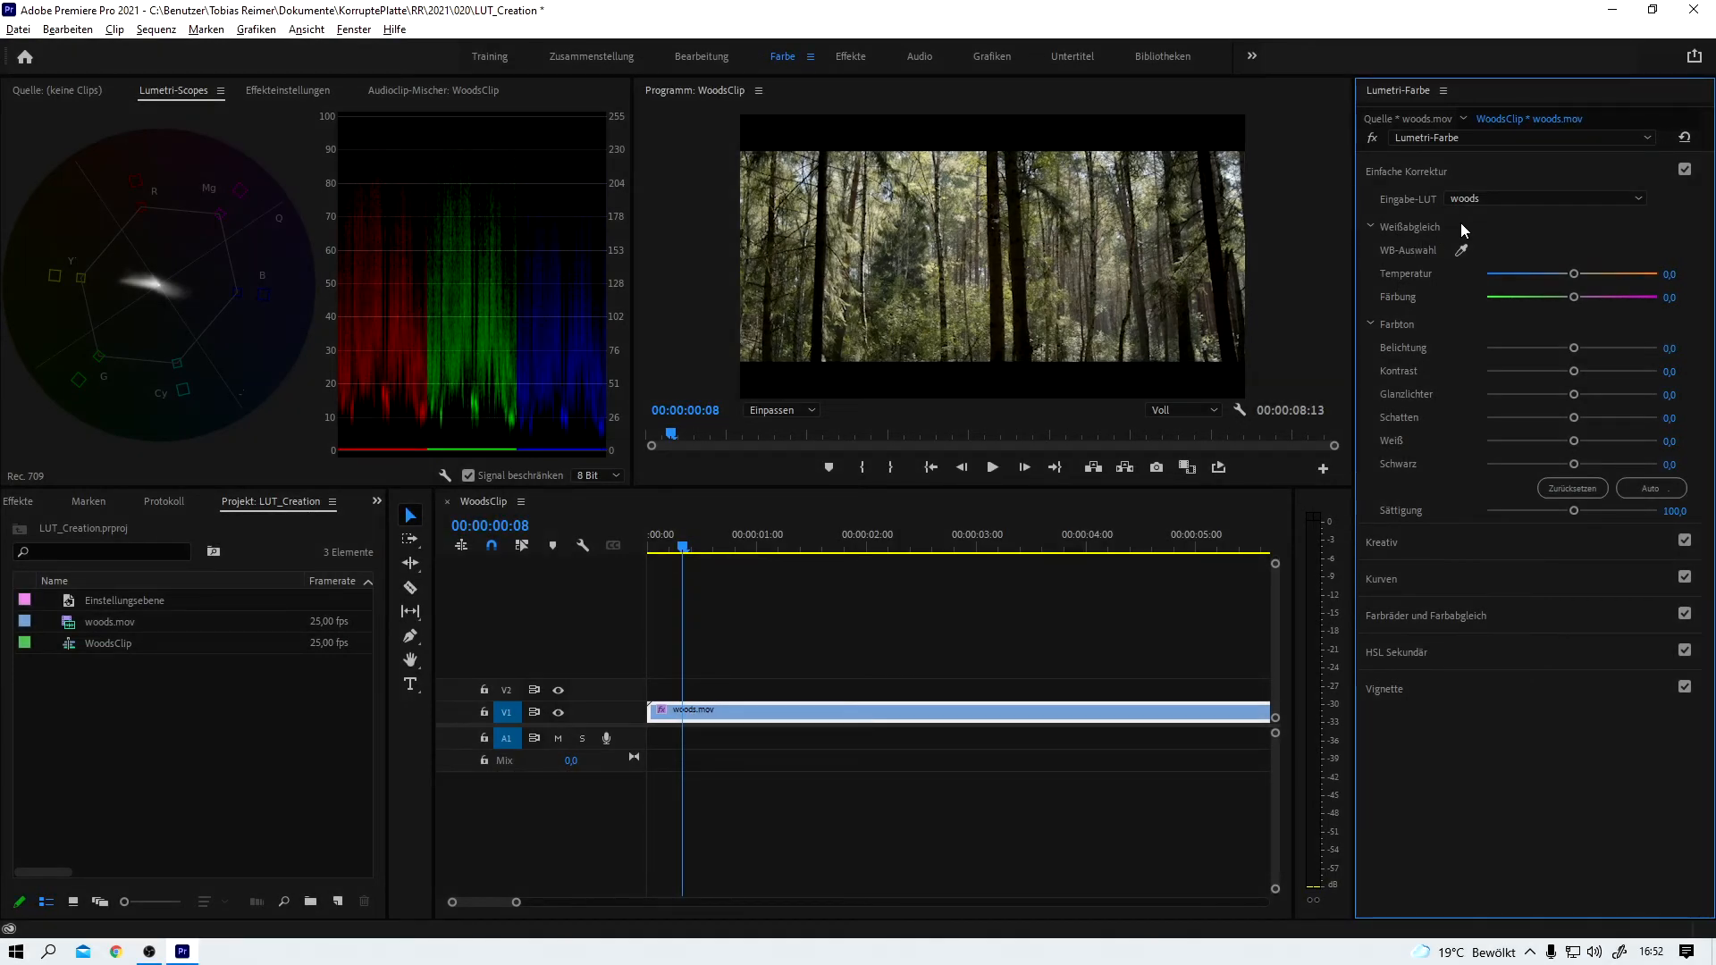
Step: Toggle the Lumetri effect off and on to compare the clip with and without the woods LUT
left_click(1374, 138)
left_click(1373, 137)
left_click(1373, 138)
left_click(1374, 137)
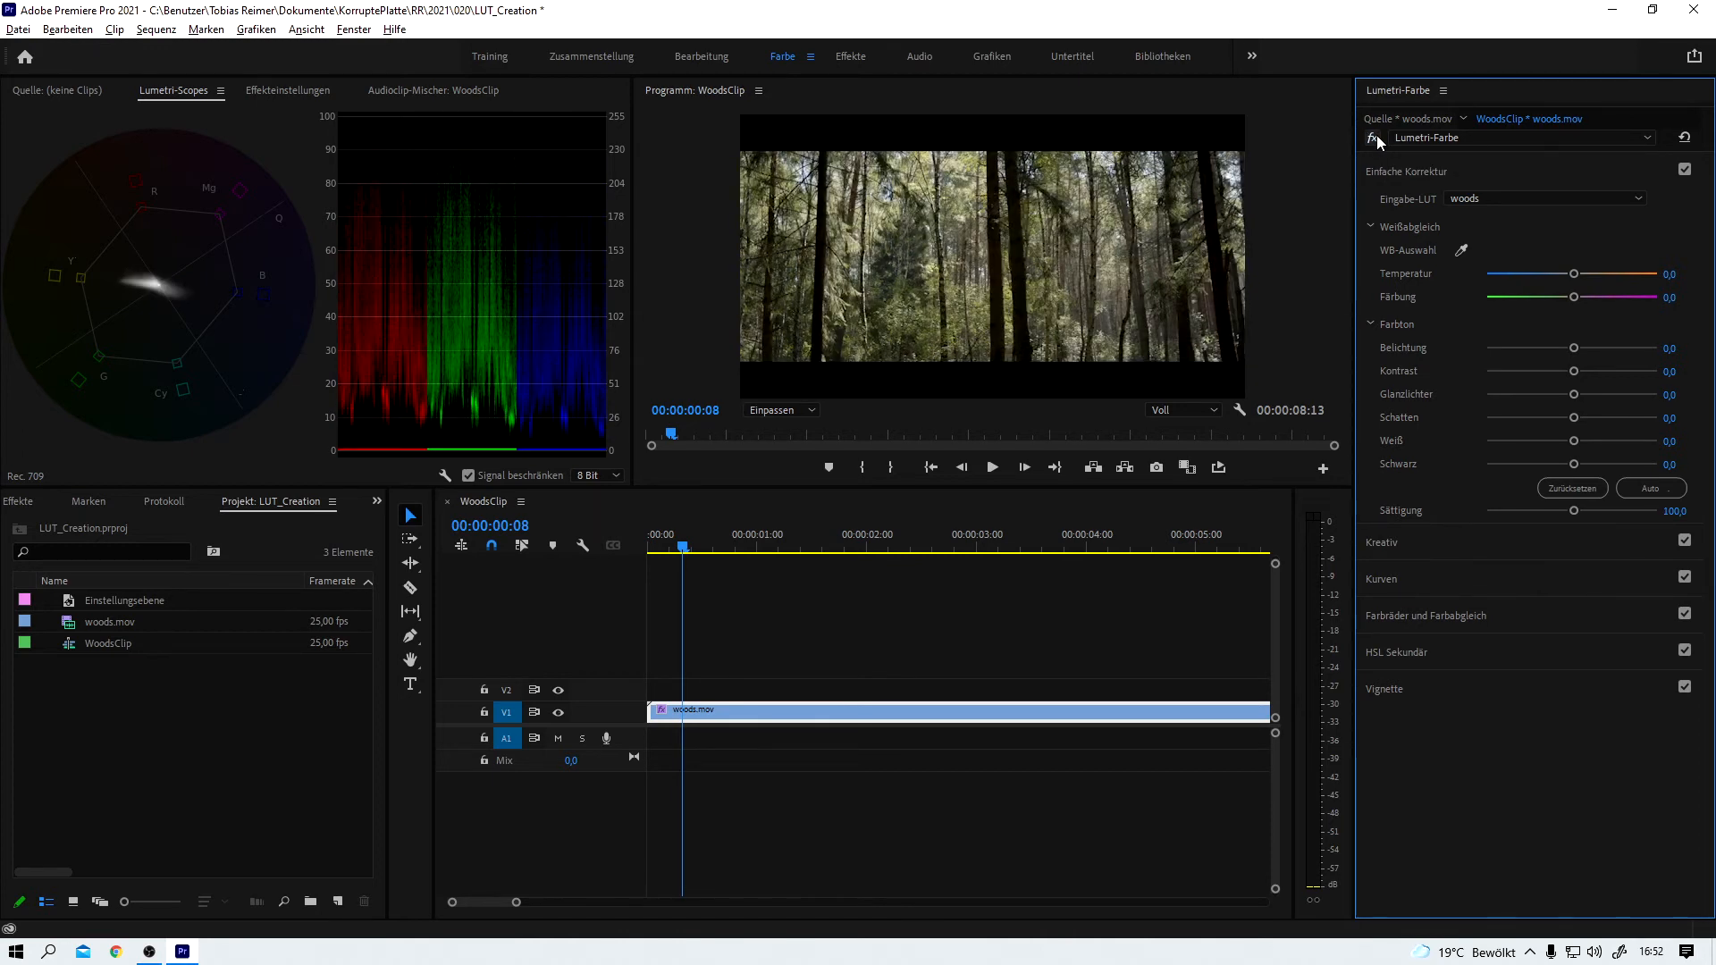